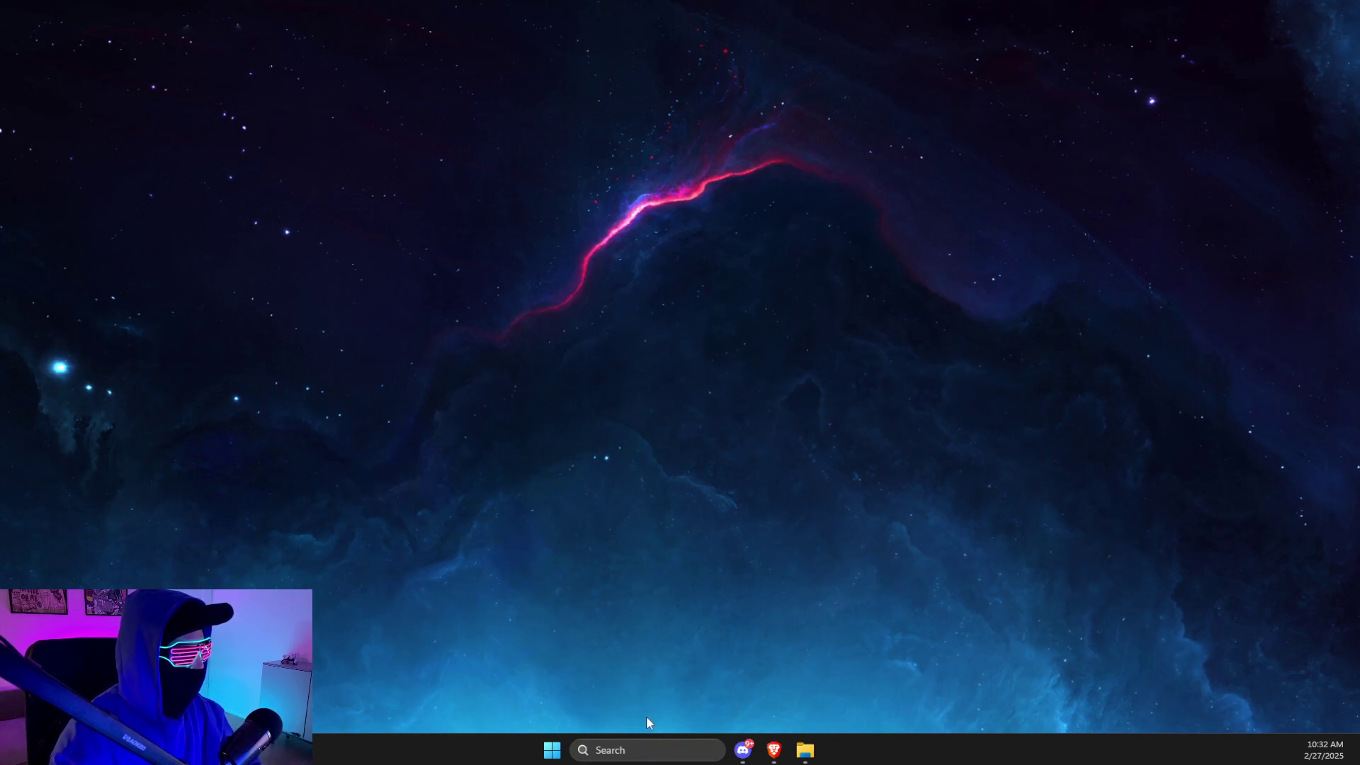
# In Settings > Date & time, turn Set time automatically off and back on, then minimize.
pyautogui.click(630, 750)
pyautogui.write('s')
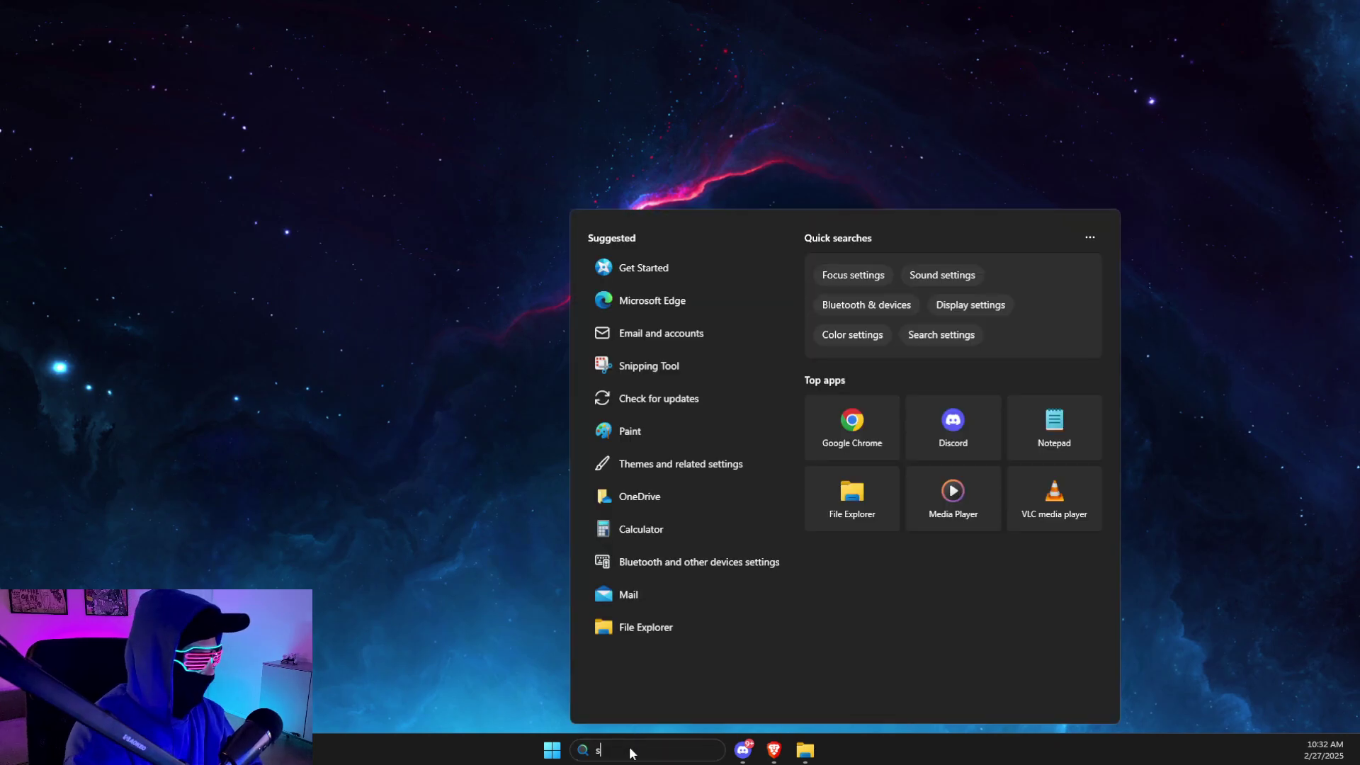
pyautogui.write('ettings')
pyautogui.press('Return')
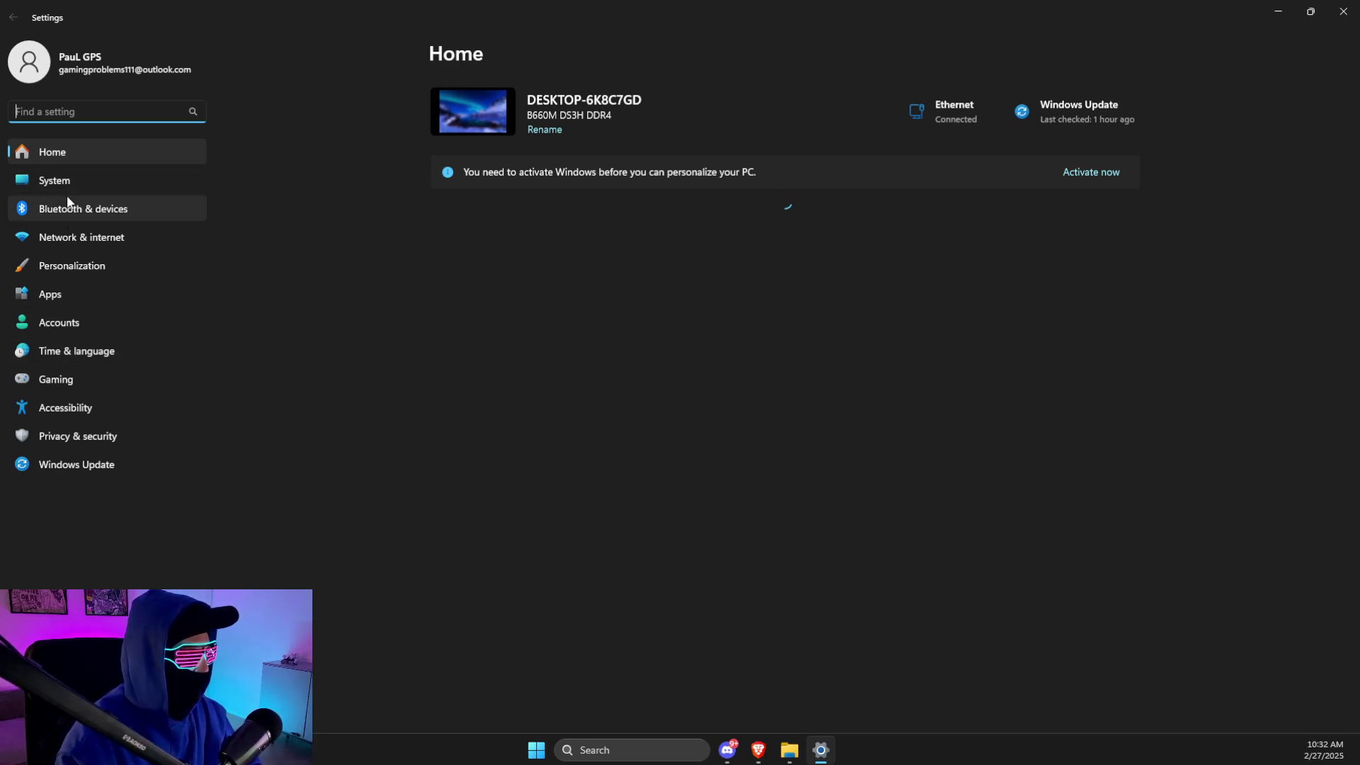
pyautogui.click(67, 358)
pyautogui.click(496, 173)
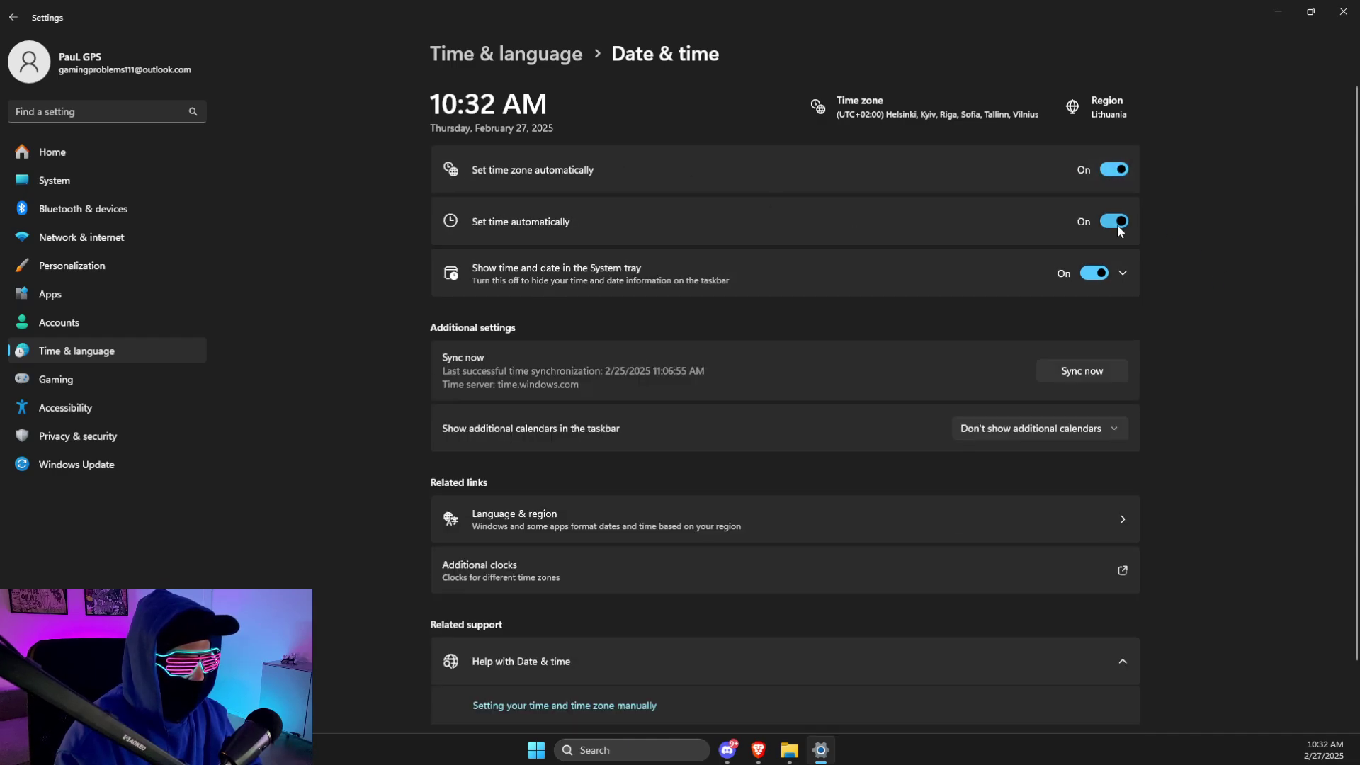
pyautogui.click(1116, 223)
pyautogui.click(1095, 222)
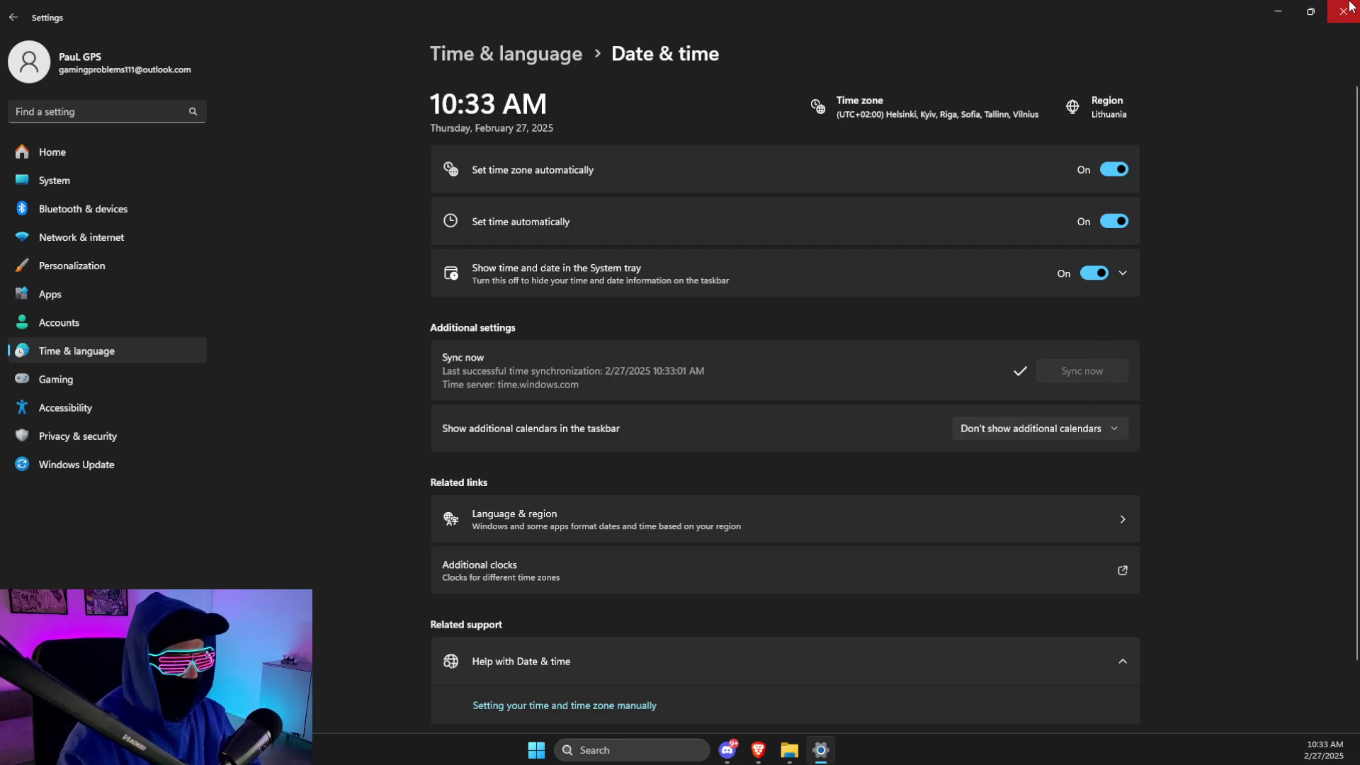
pyautogui.click(1279, 12)
# Find Windows Defender Firewall via search and go to 'Allow an app or feature through' it.
pyautogui.click(607, 750)
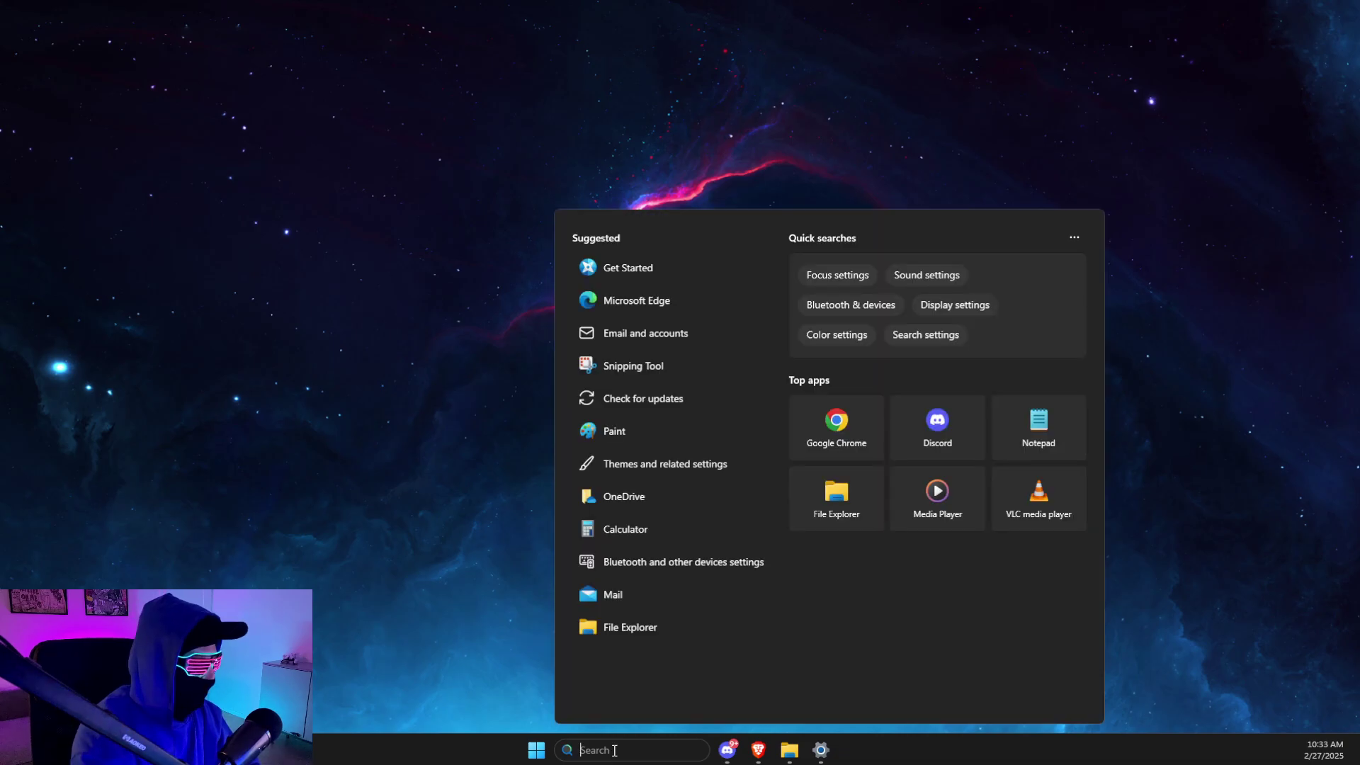
pyautogui.write('windows')
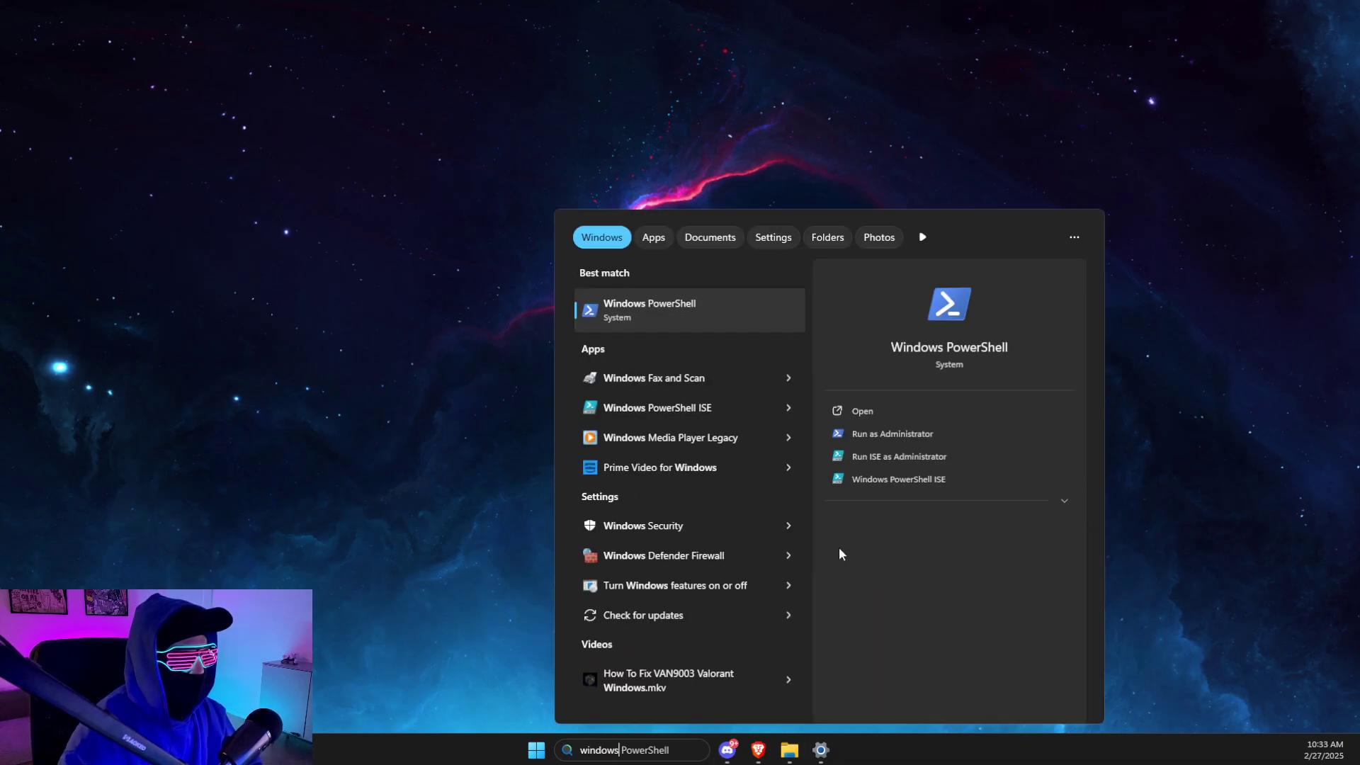
pyautogui.click(663, 582)
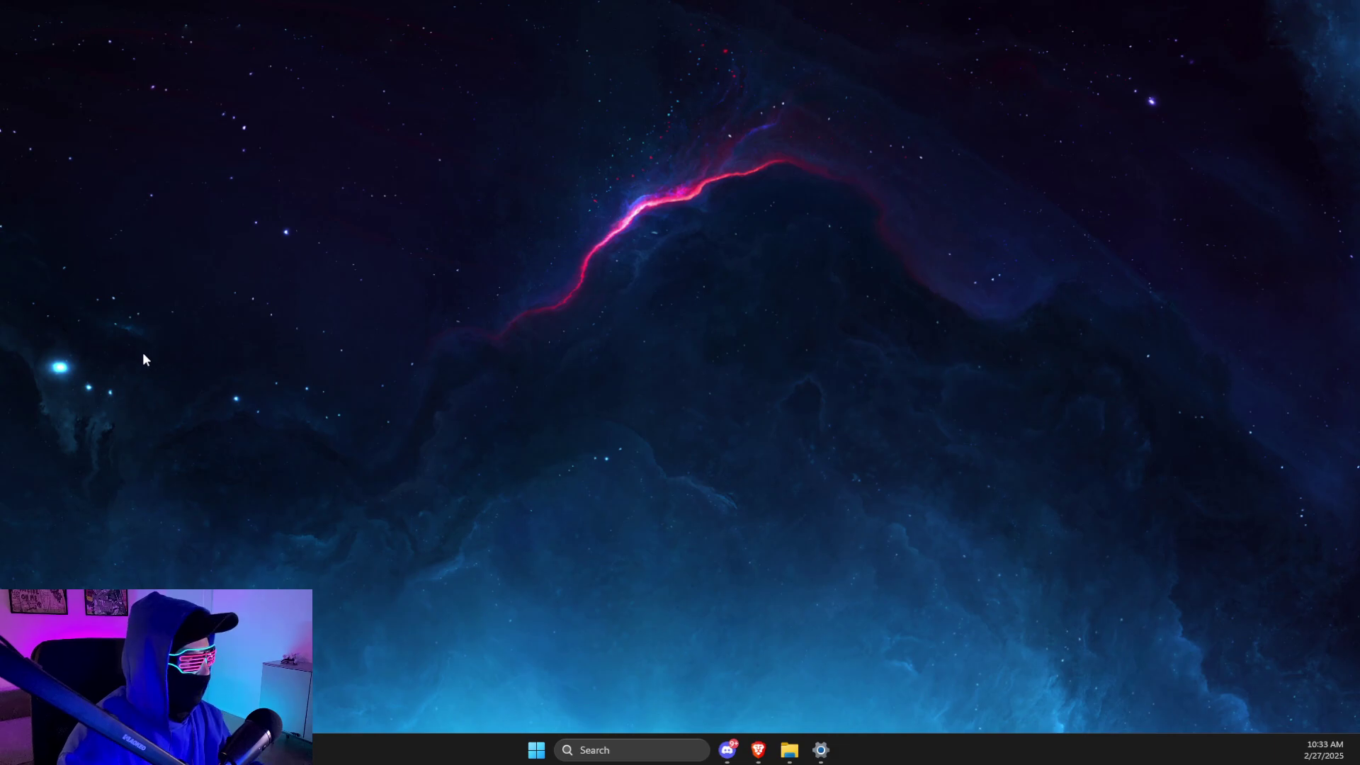
pyautogui.click(586, 749)
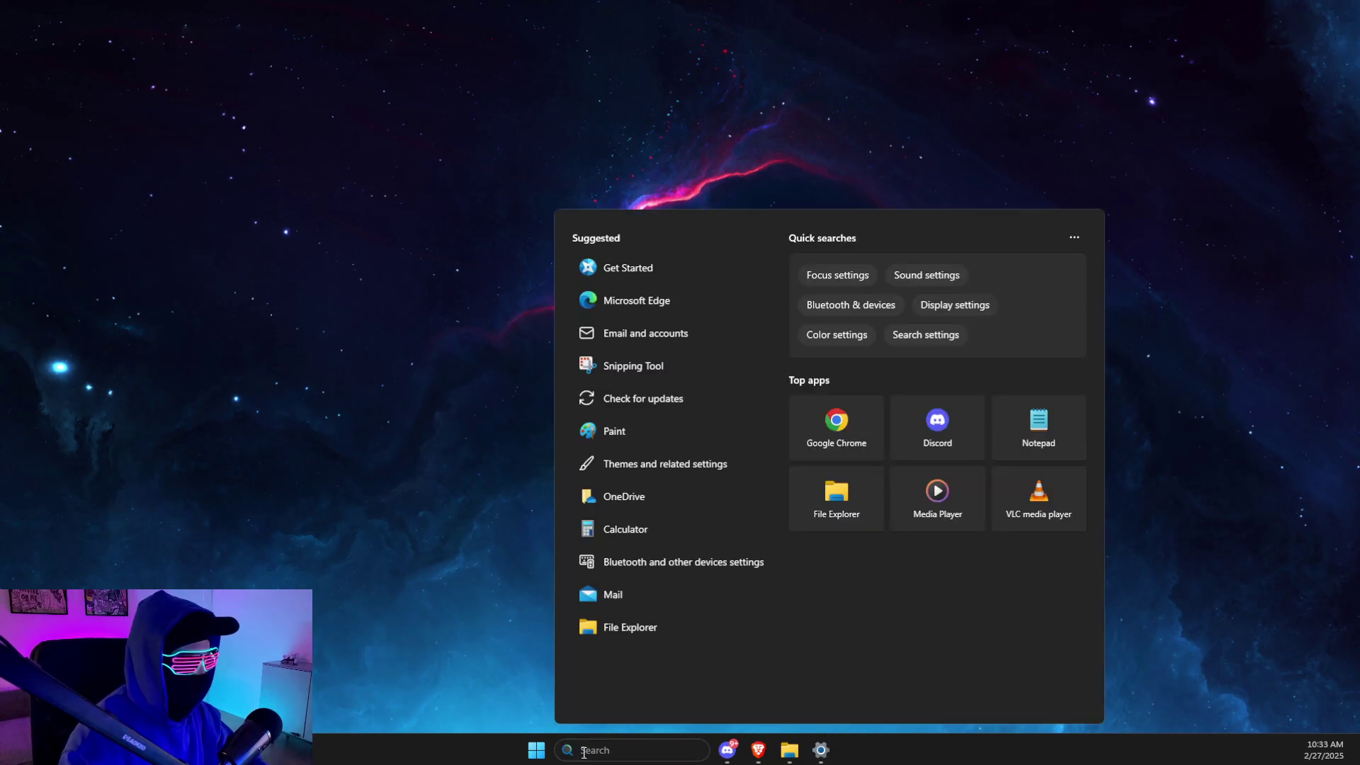
pyautogui.write('windows')
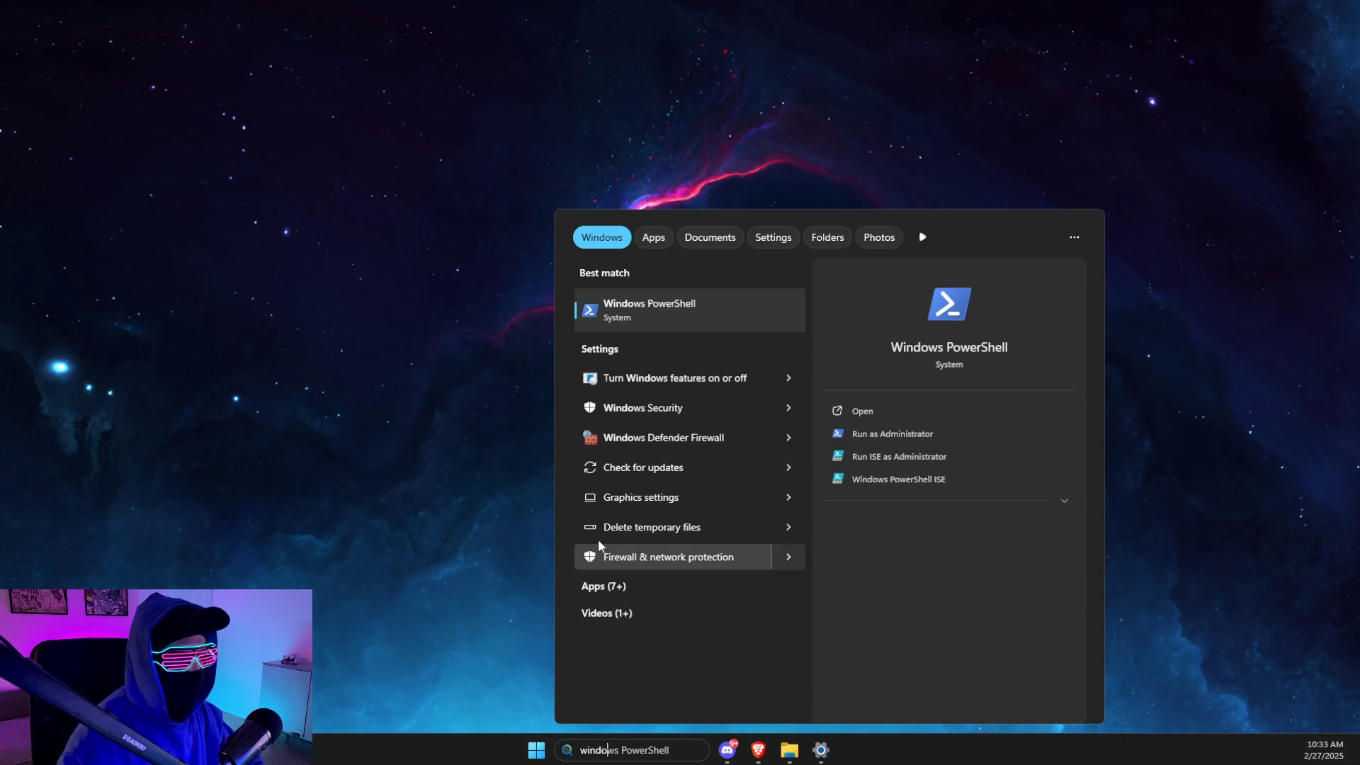
pyautogui.click(618, 438)
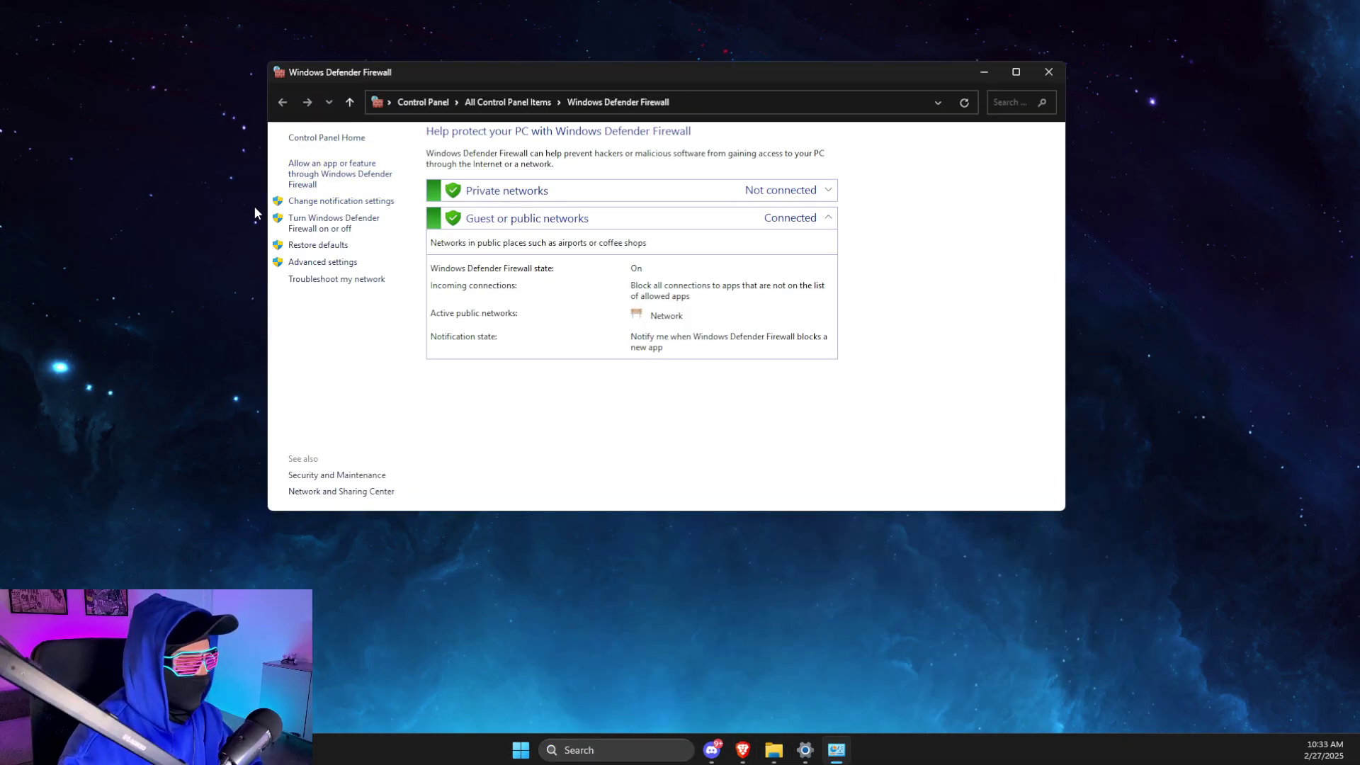
pyautogui.click(315, 182)
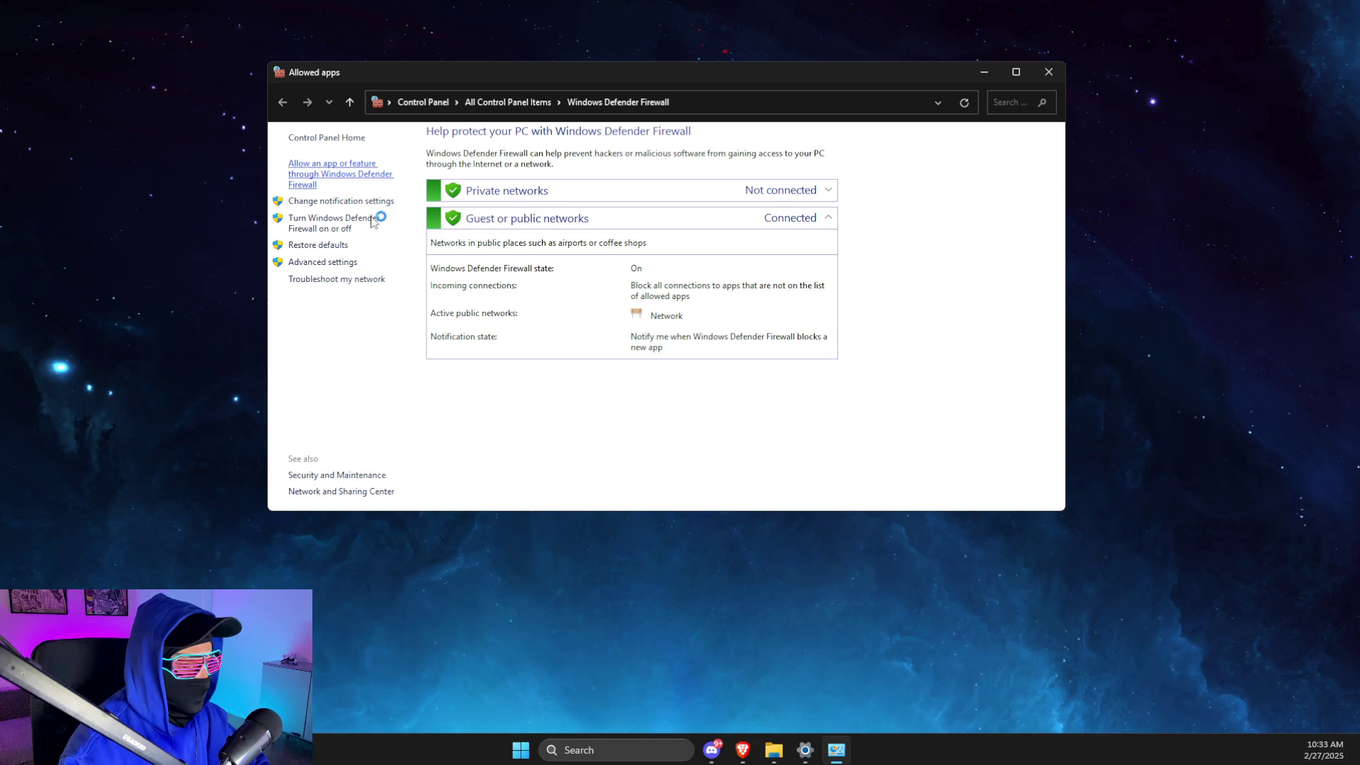
pyautogui.click(579, 753)
# Locate EpicGamesLauncher.exe in Epic Games Portal\Binaries\Win32 and copy that folder's path.
pyautogui.write('epic')
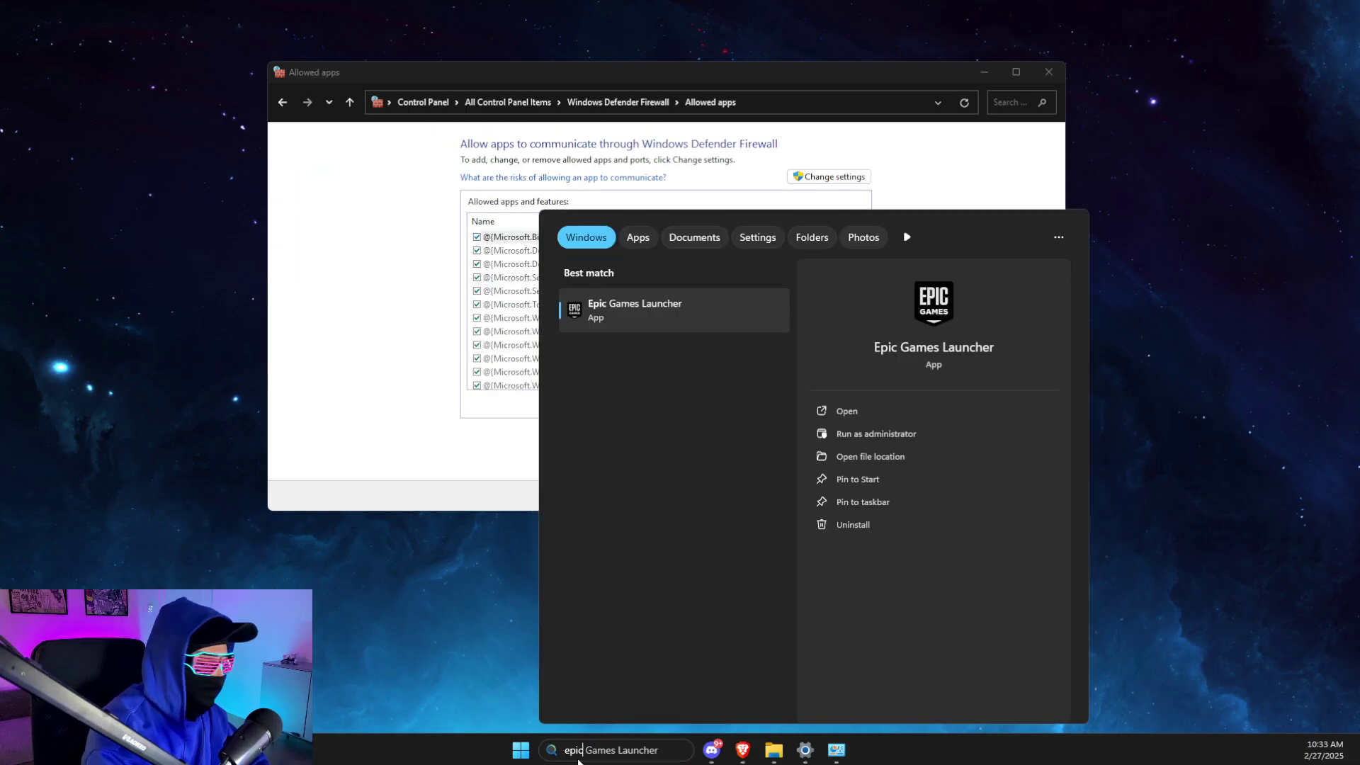
pyautogui.rightClick(670, 310)
pyautogui.click(755, 360)
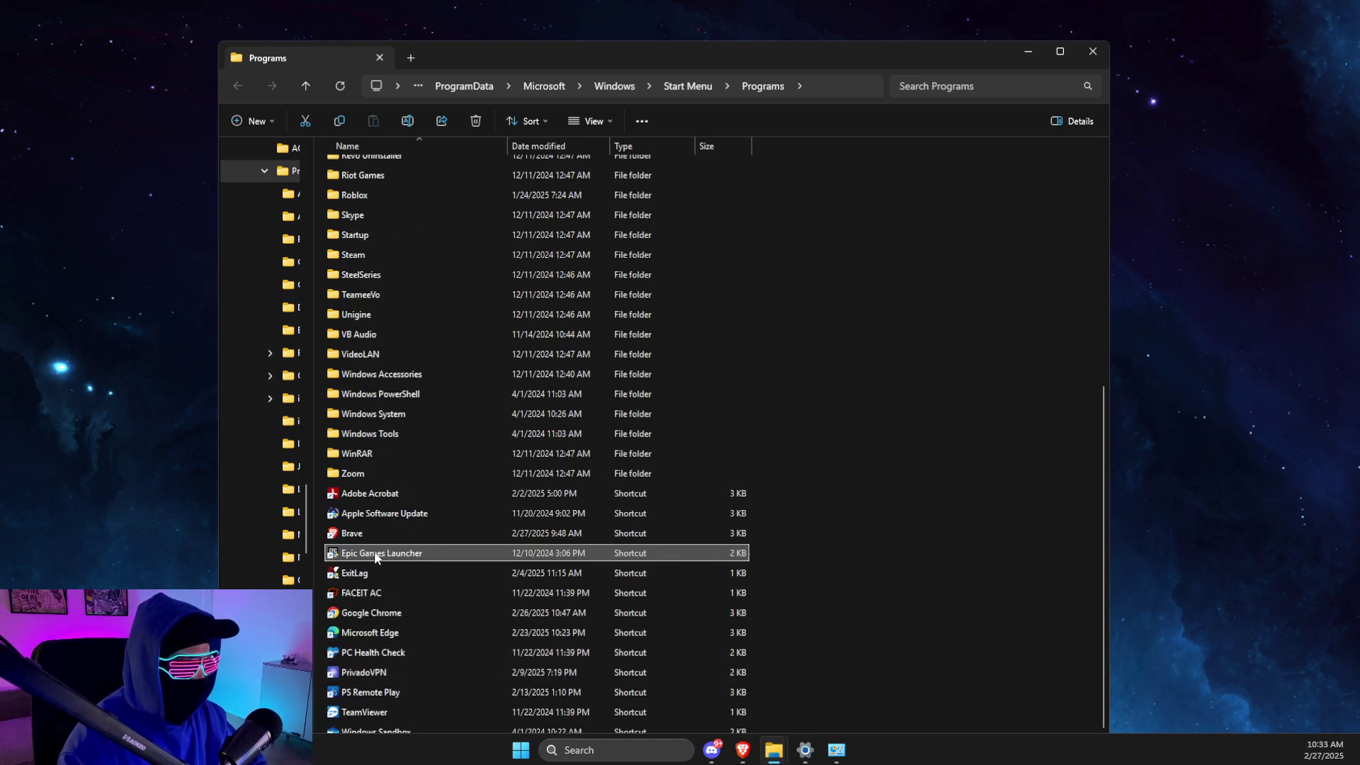
pyautogui.rightClick(375, 556)
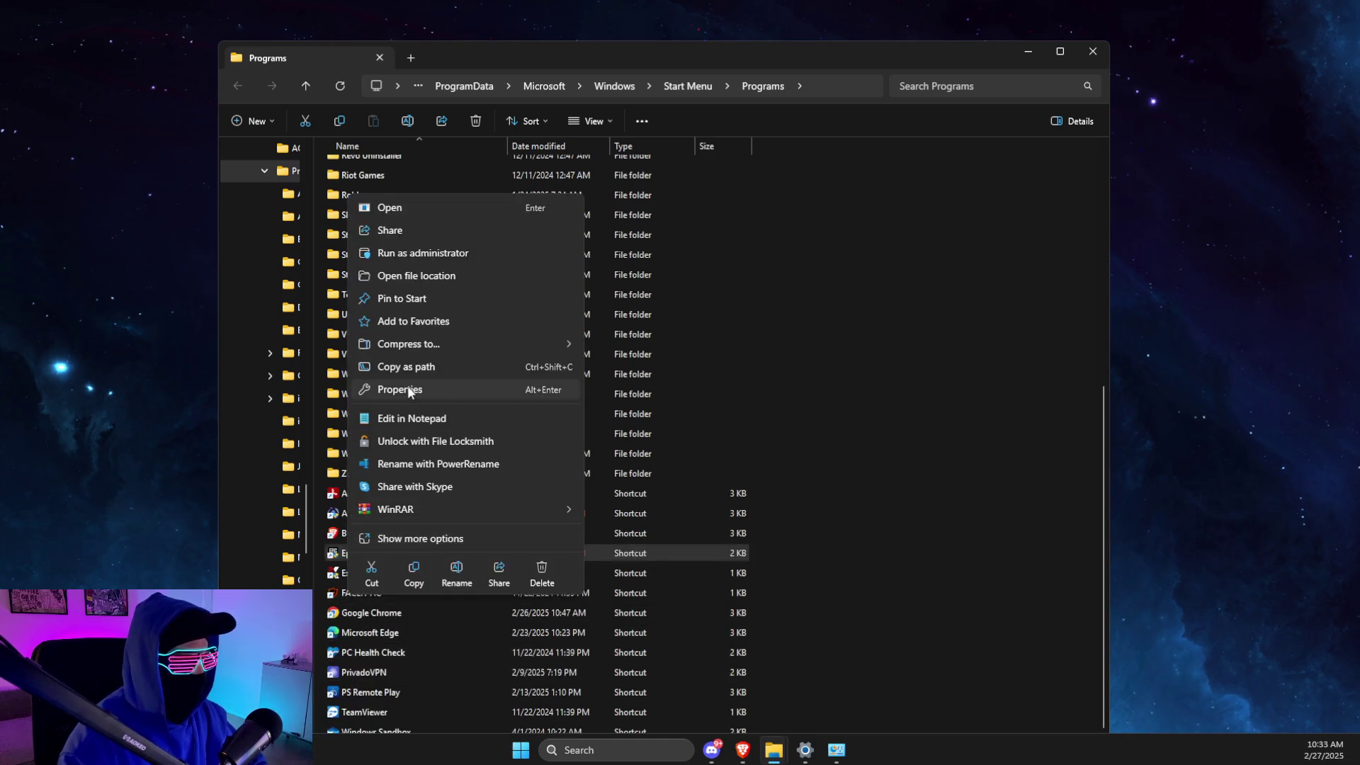
pyautogui.click(421, 276)
pyautogui.scroll(-2, 423, 489)
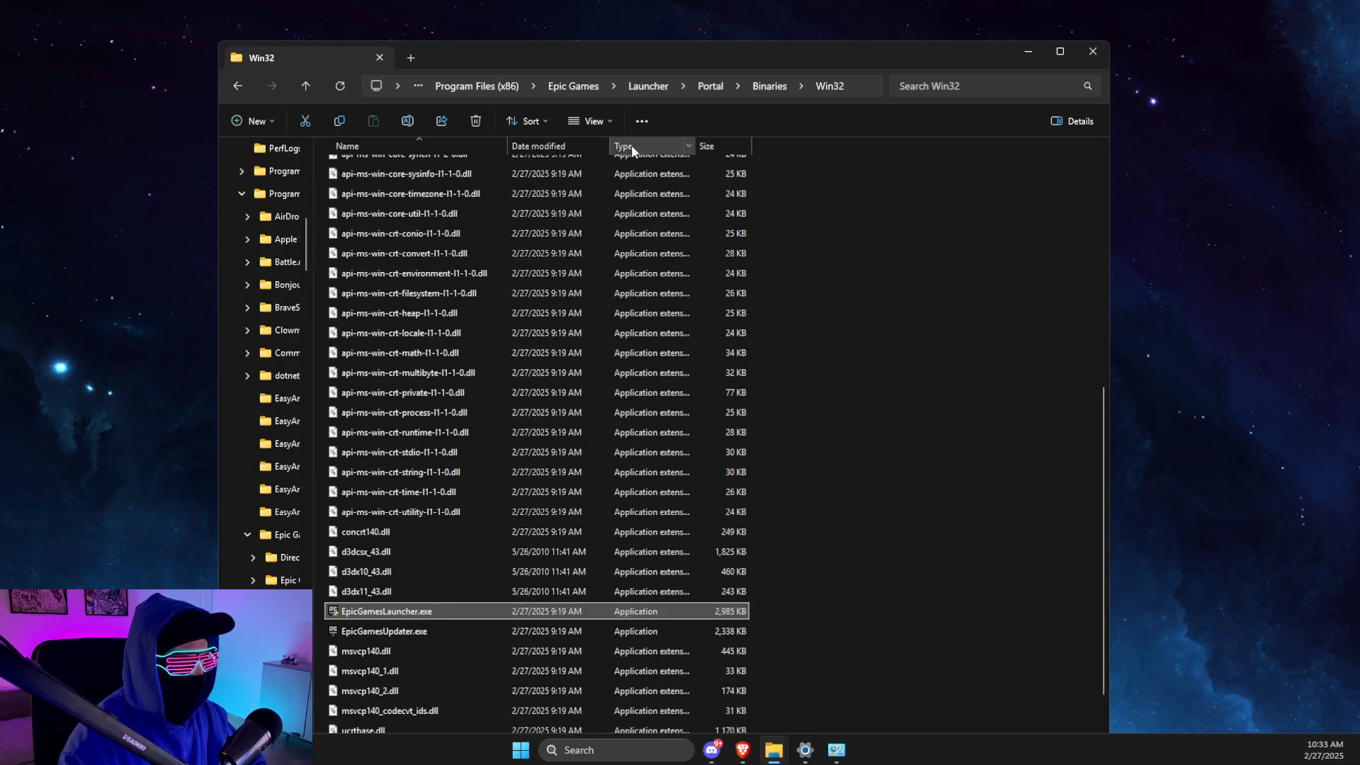
pyautogui.click(860, 87)
pyautogui.hotkey('ctrl', 'c')
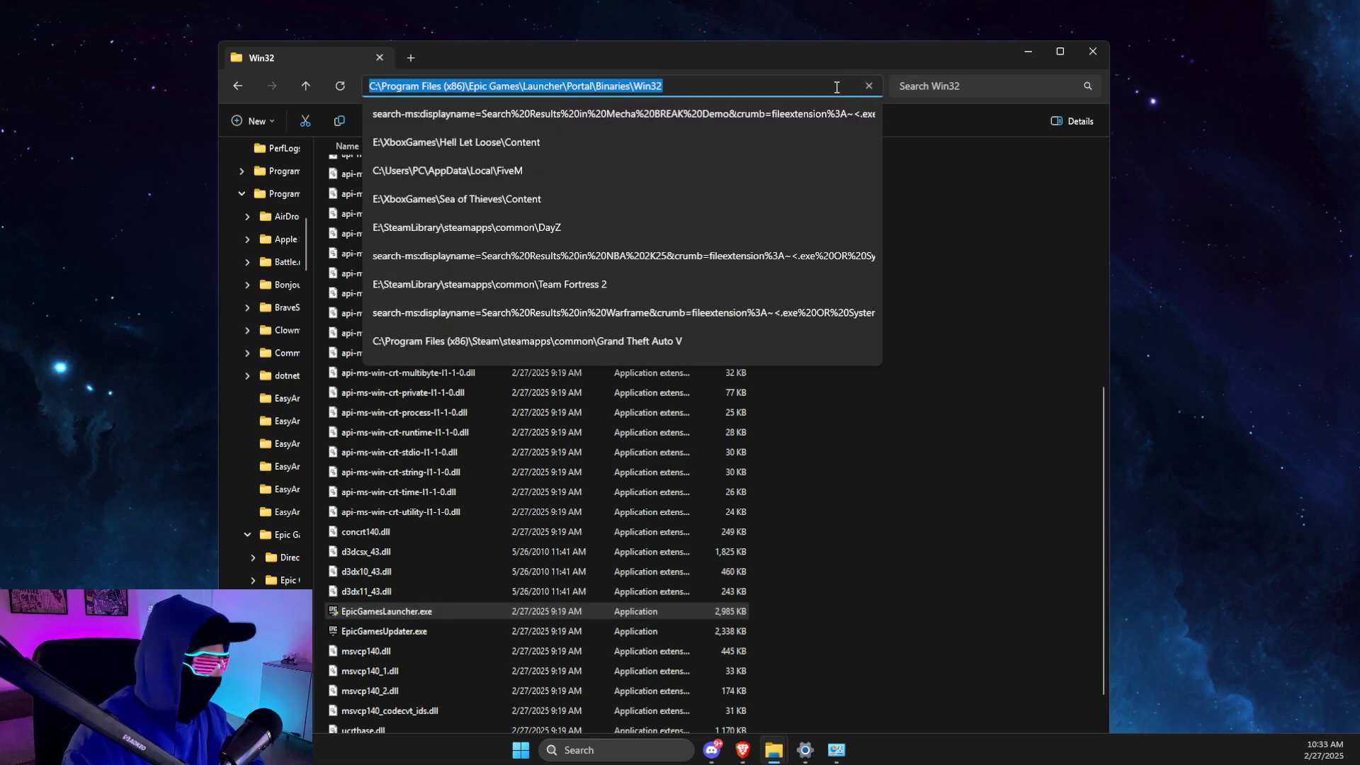
pyautogui.click(1027, 53)
pyautogui.click(1027, 53)
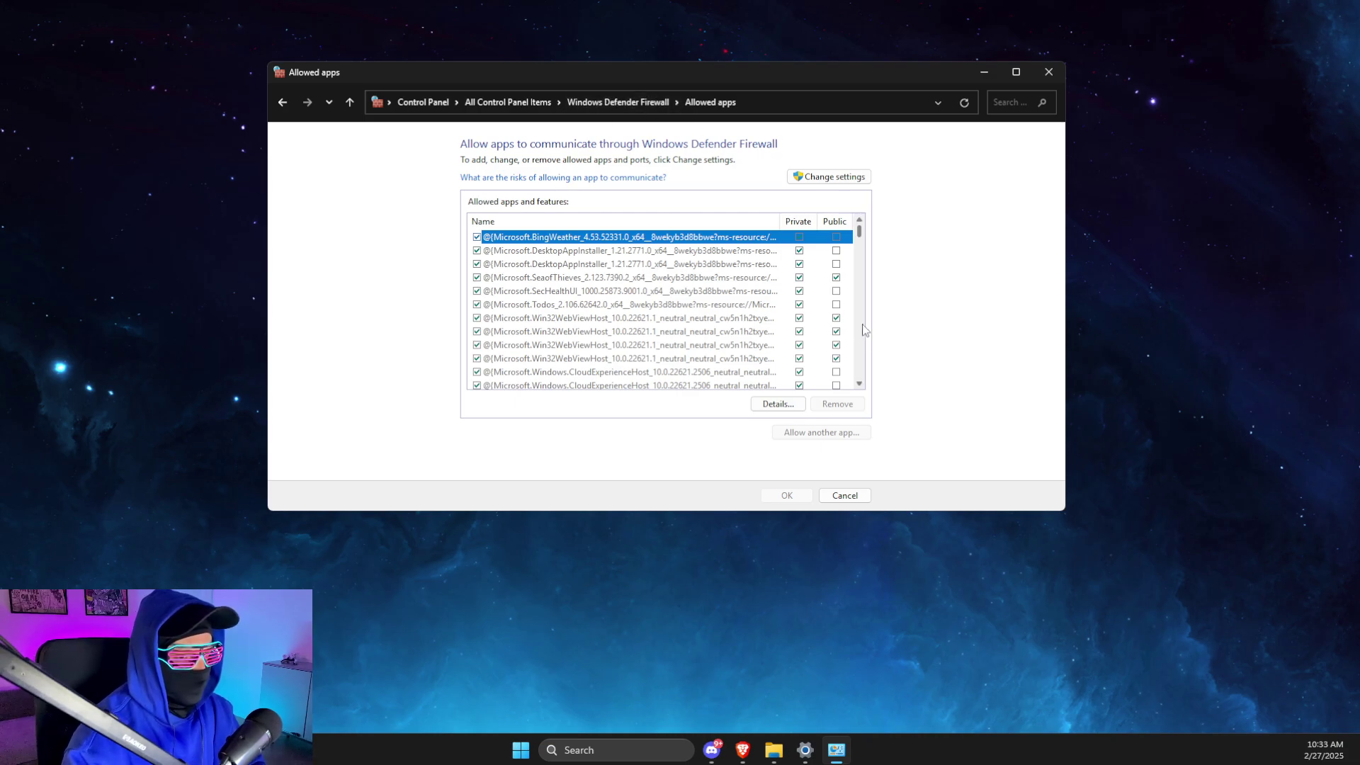
# Unlock the allowed apps list and add EpicGamesLauncher.exe from the pasted Win32 folder path.
pyautogui.click(829, 177)
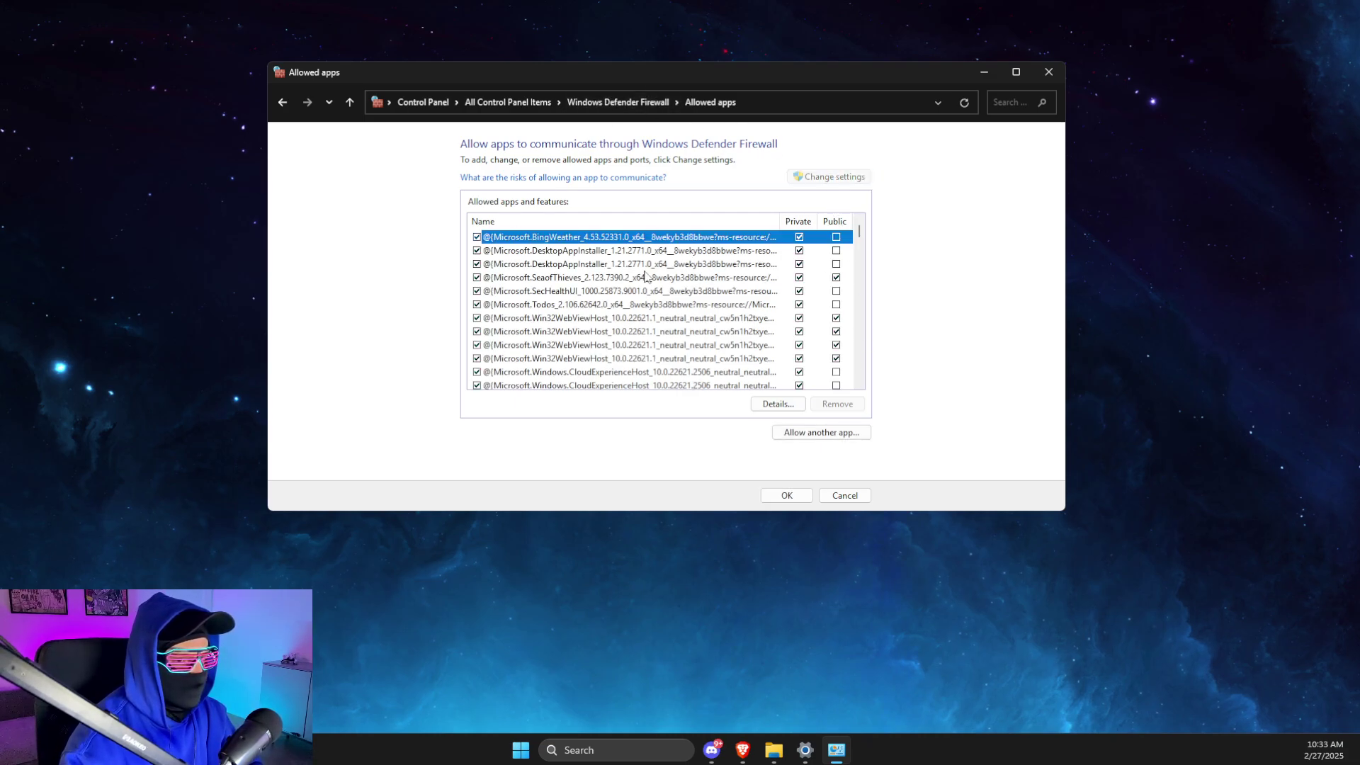
pyautogui.click(822, 432)
pyautogui.click(770, 364)
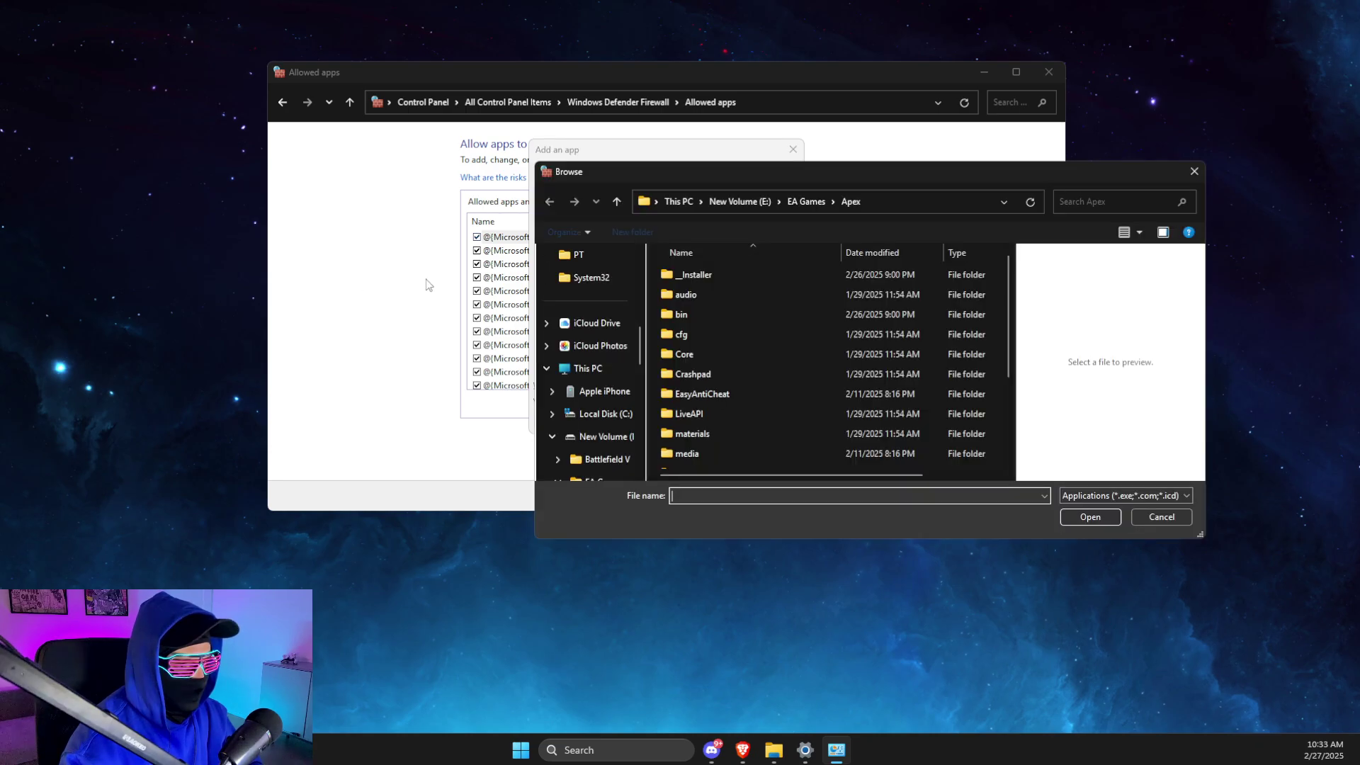
pyautogui.click(912, 204)
pyautogui.hotkey('ctrl', 'v')
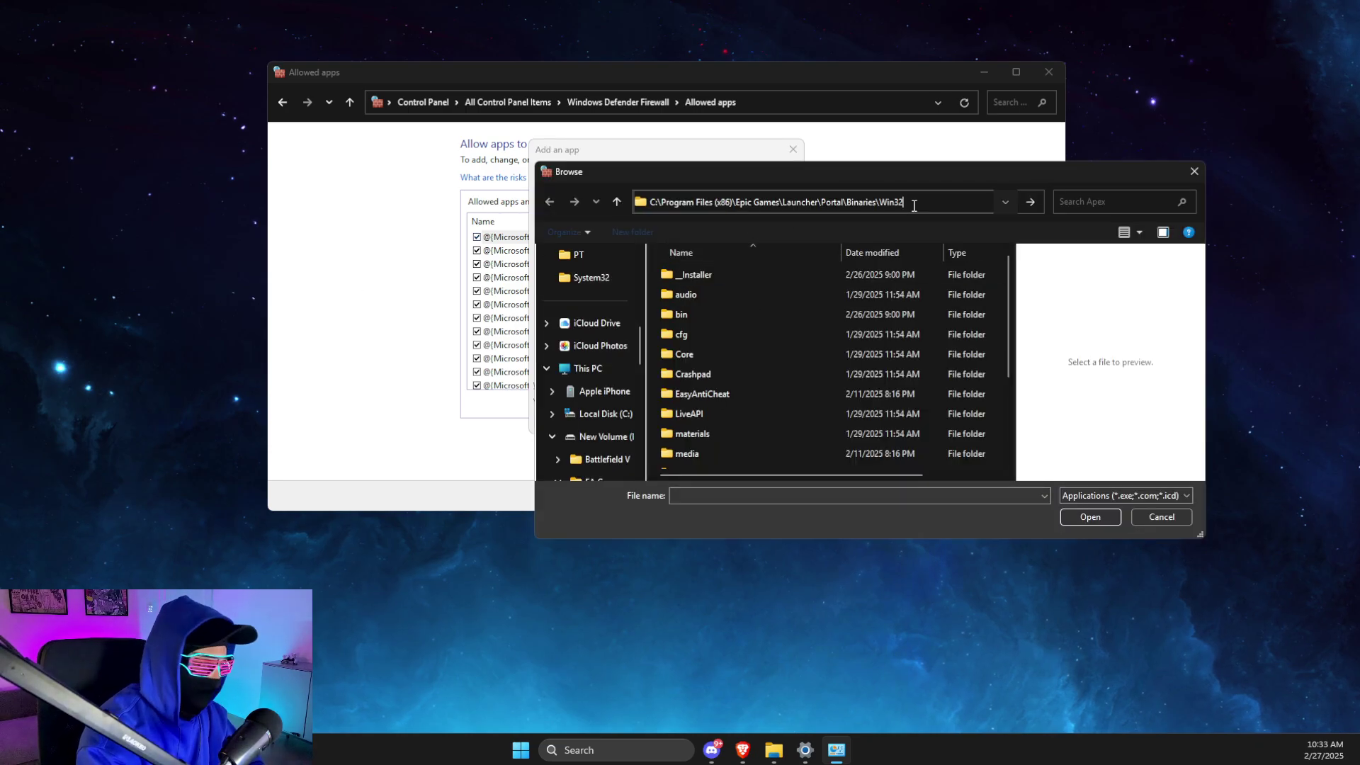
pyautogui.press('Return')
pyautogui.click(737, 294)
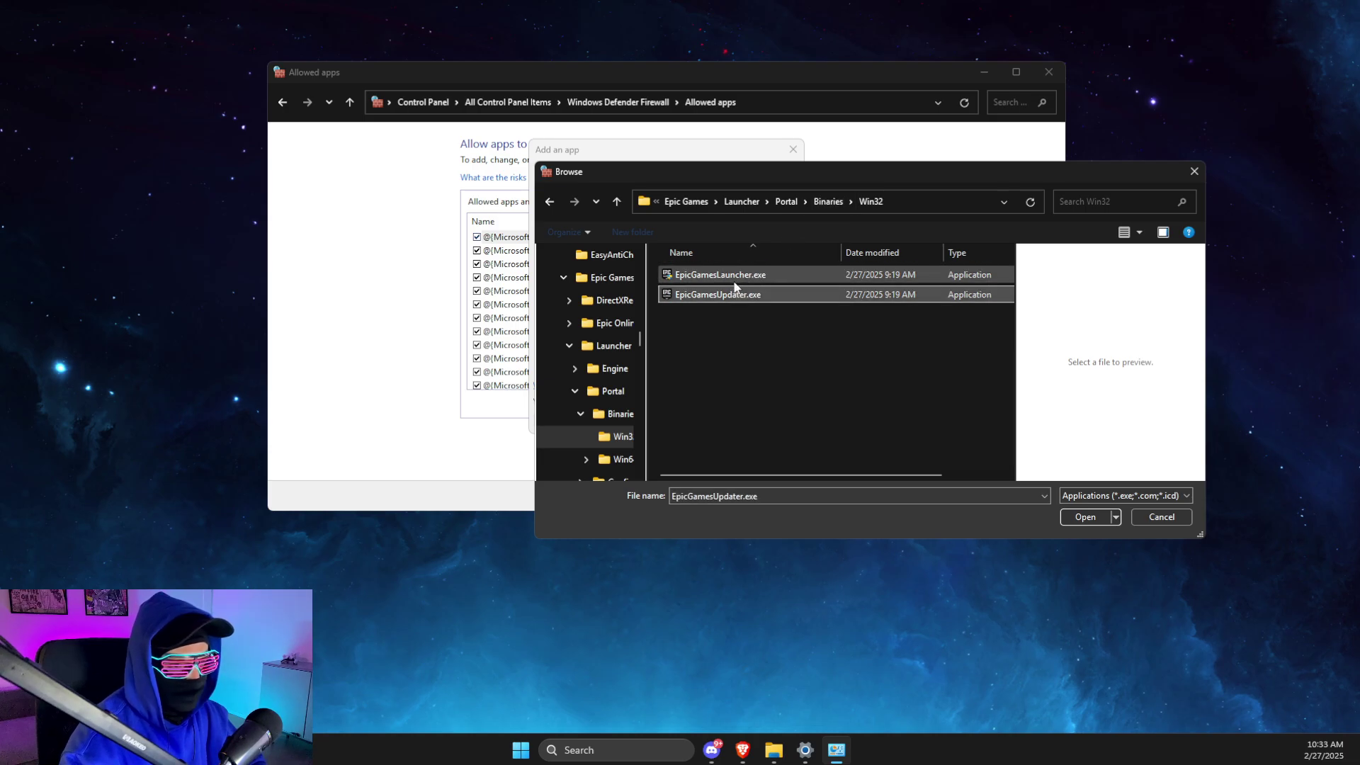
pyautogui.click(719, 275)
pyautogui.click(1086, 521)
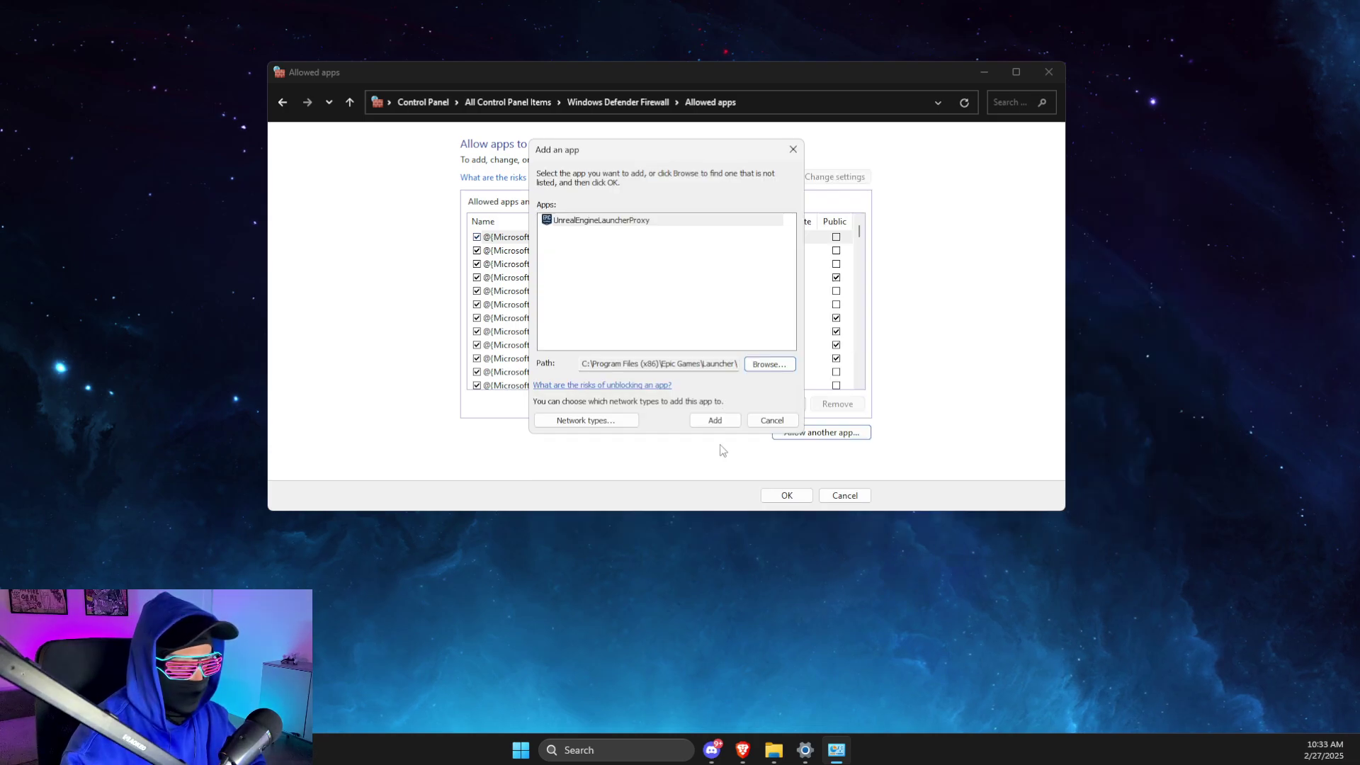
pyautogui.click(719, 420)
# Add EpicGamesUpdater.exe to the allowed apps and save the changes with OK.
pyautogui.click(786, 431)
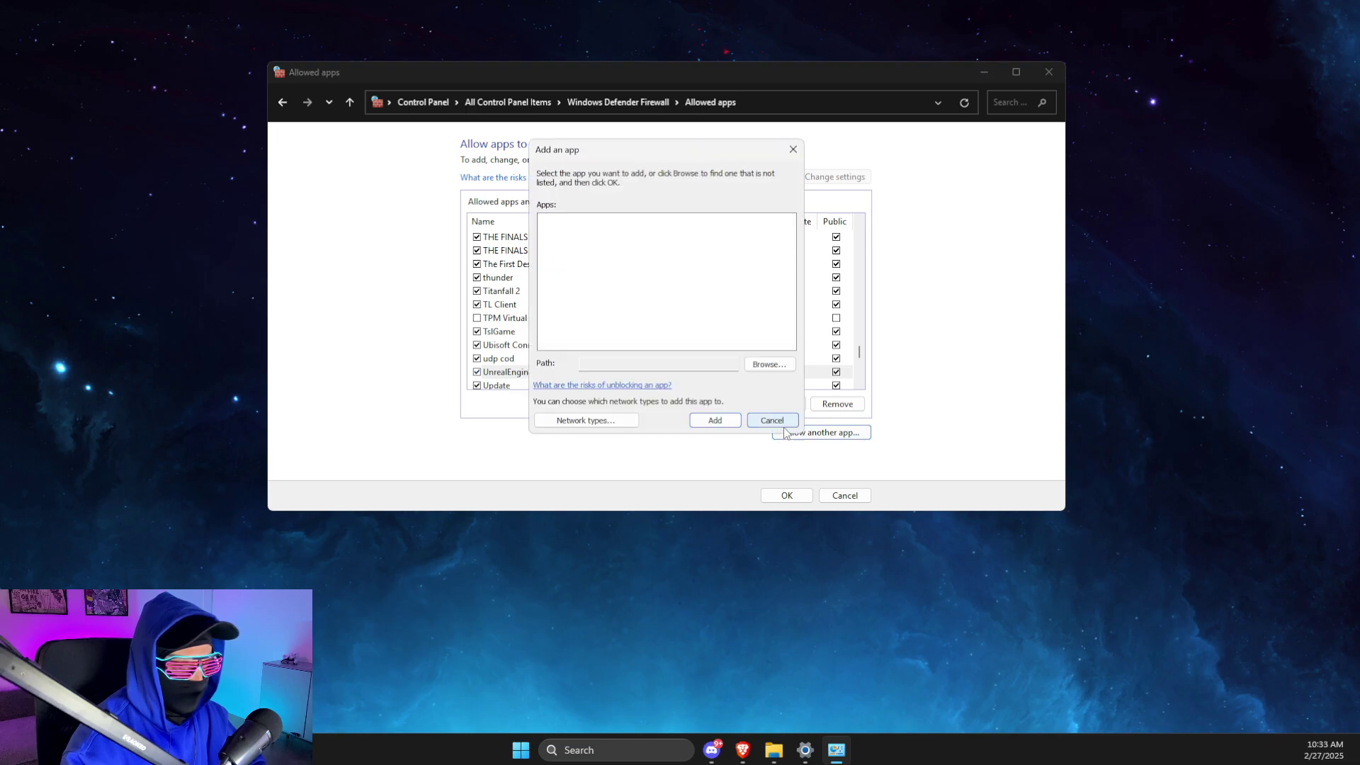
pyautogui.click(769, 365)
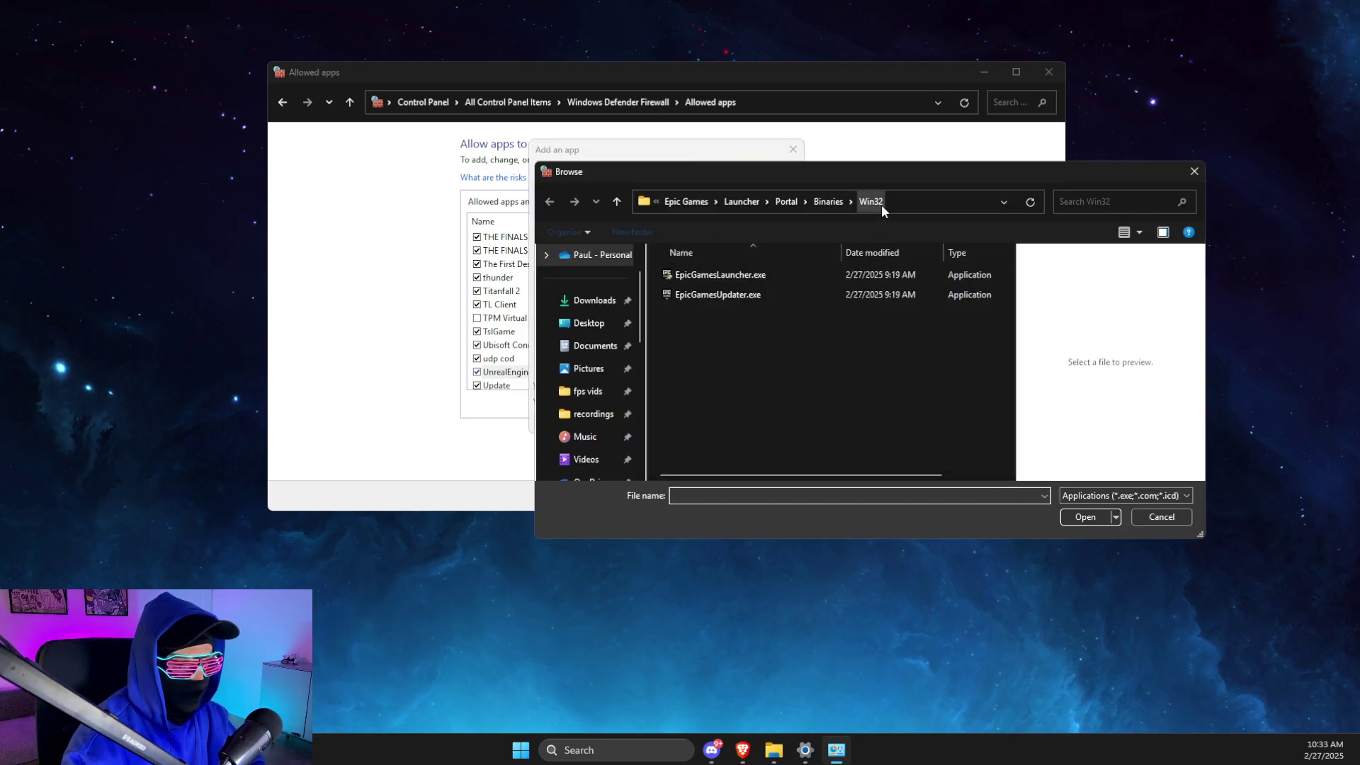
pyautogui.click(755, 296)
pyautogui.click(1086, 517)
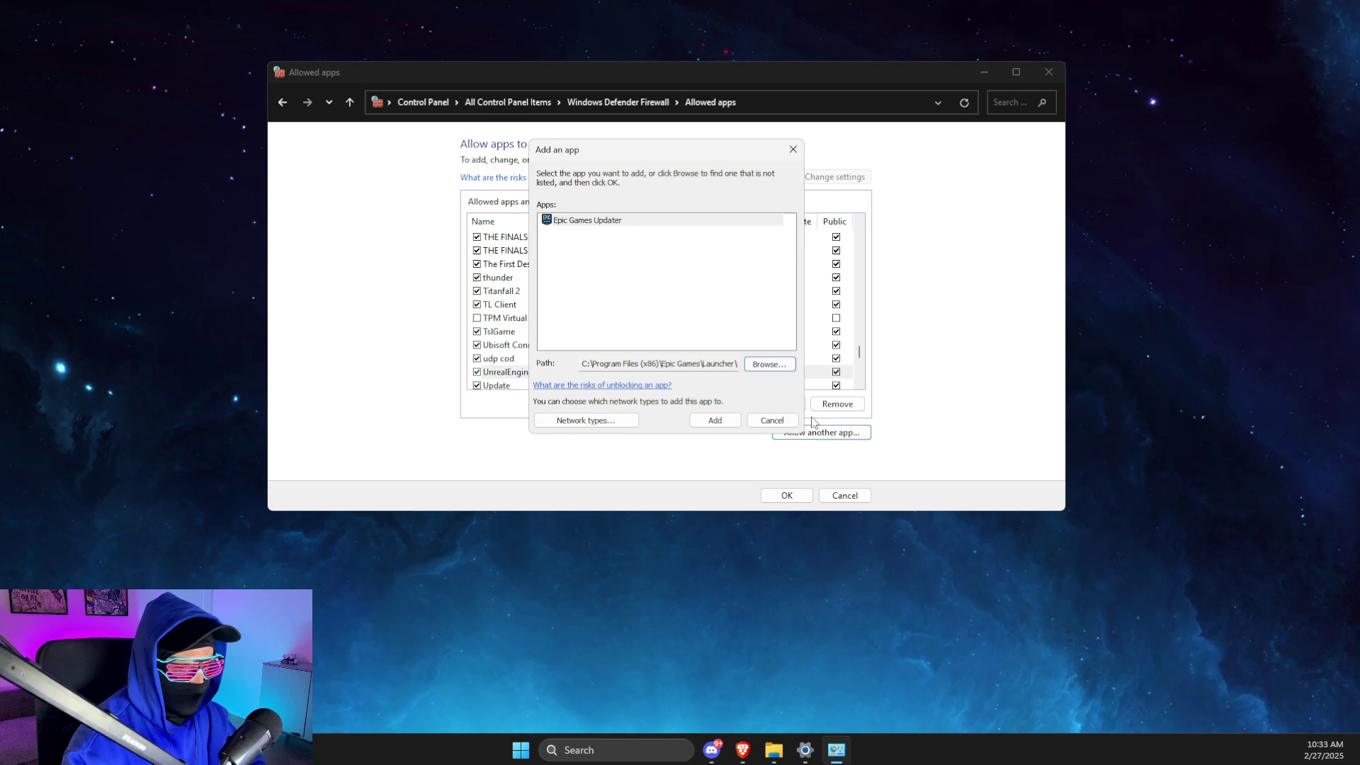
pyautogui.click(714, 423)
pyautogui.click(788, 495)
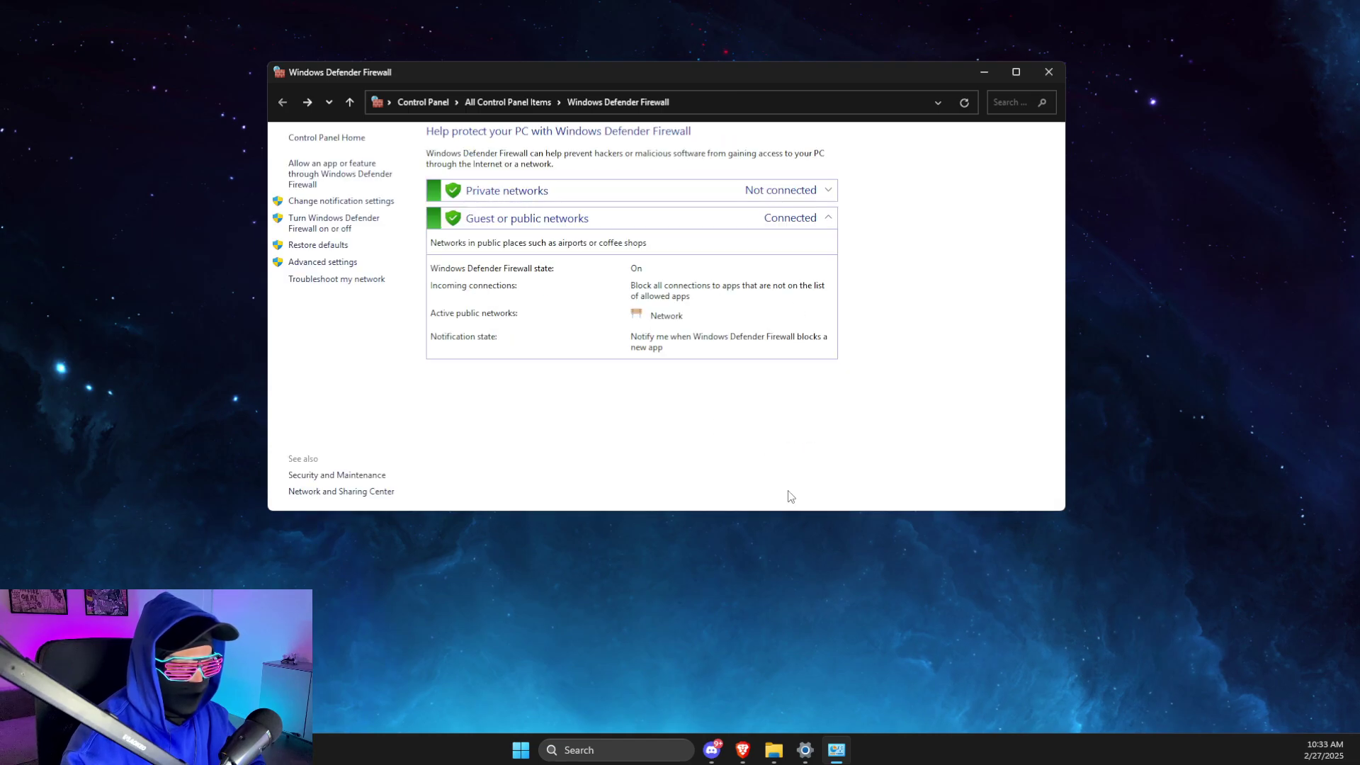
# Close the firewall window and read the Epic Games help article opened in a new tab.
pyautogui.click(1049, 71)
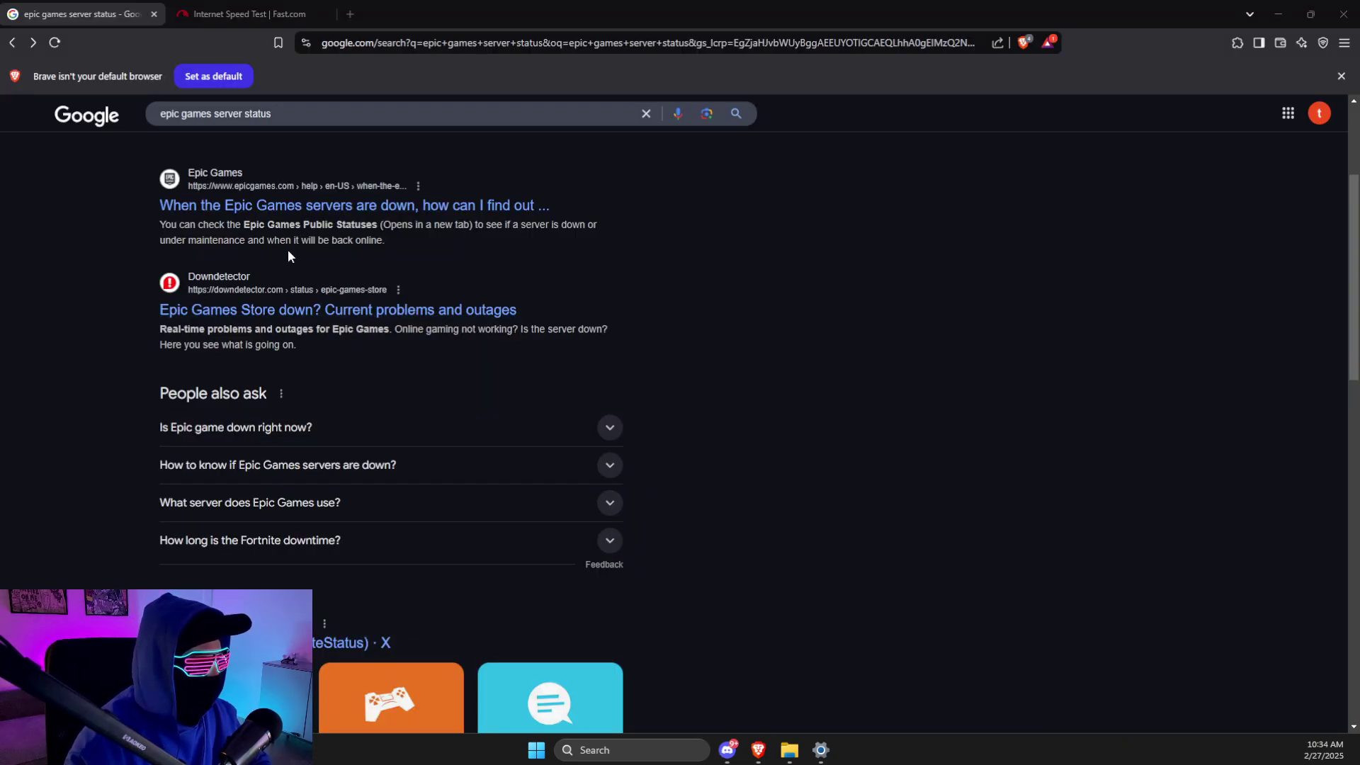
pyautogui.click(58, 243)
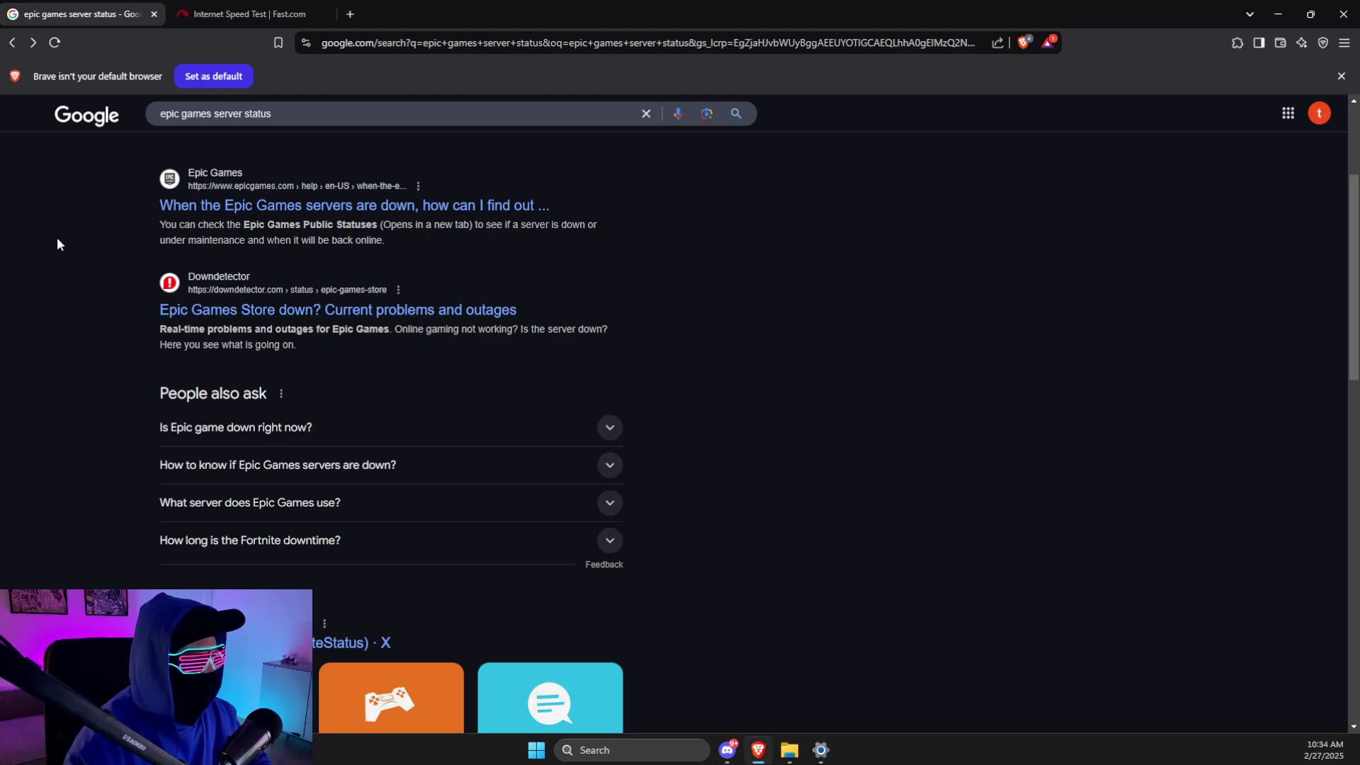
pyautogui.middleClick(230, 207)
pyautogui.click(248, 15)
pyautogui.scroll(-5, 694, 428)
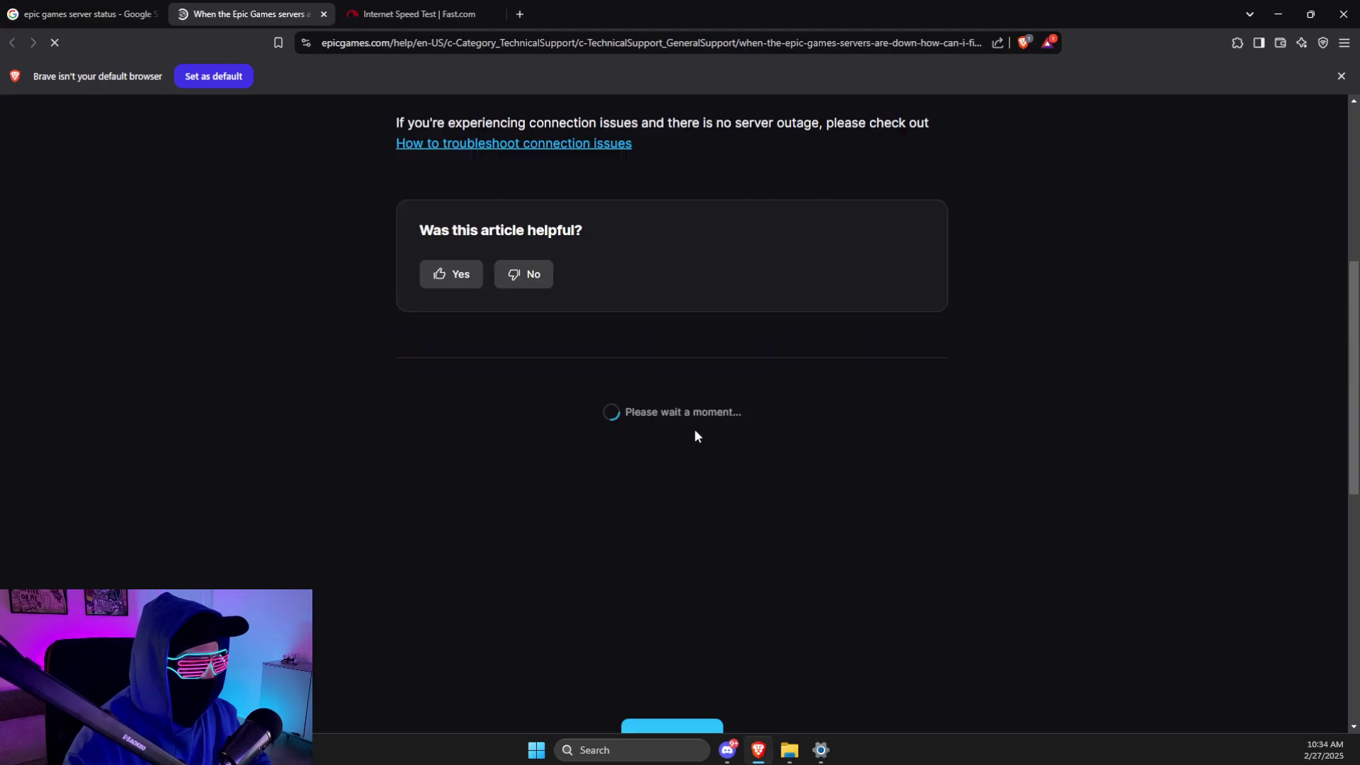
pyautogui.scroll(-8, 586, 381)
pyautogui.scroll(-6, 586, 381)
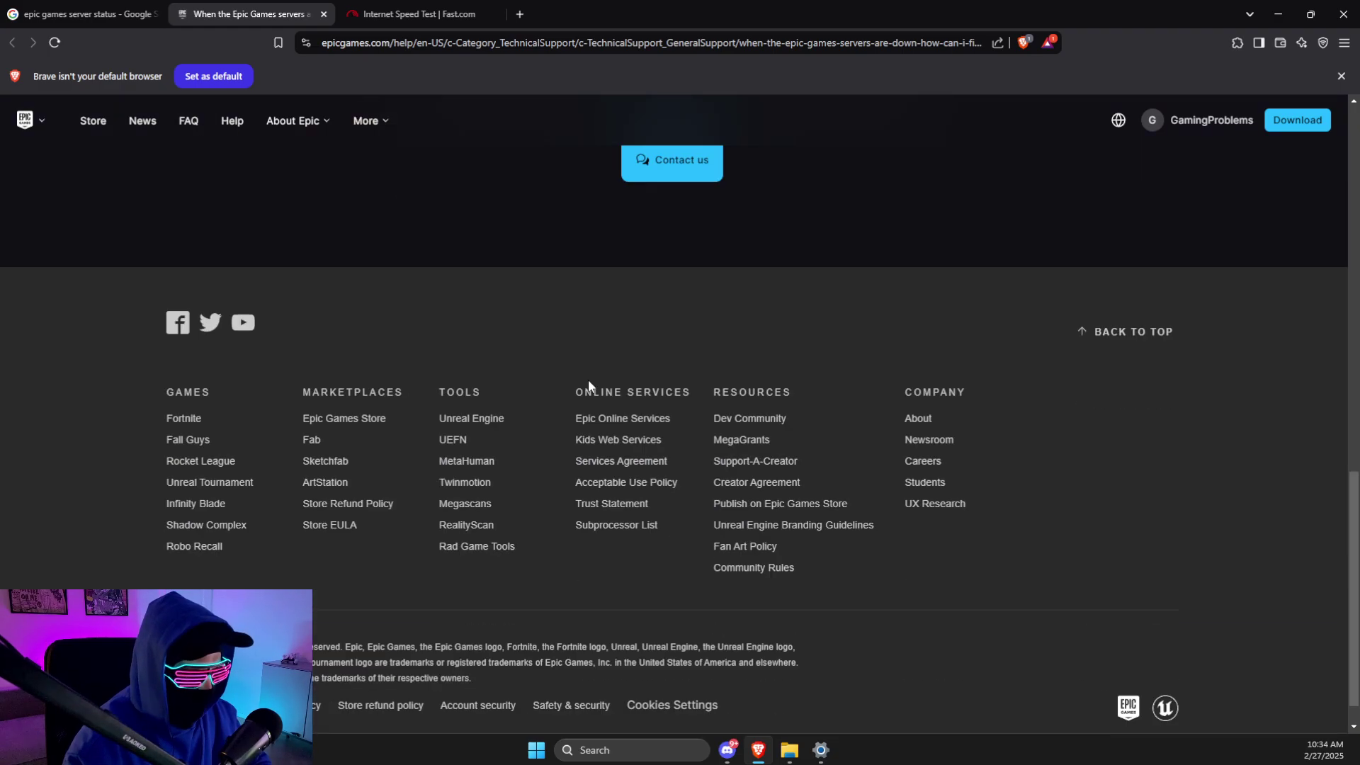
pyautogui.scroll(2, 384, 243)
pyautogui.scroll(7, 163, 242)
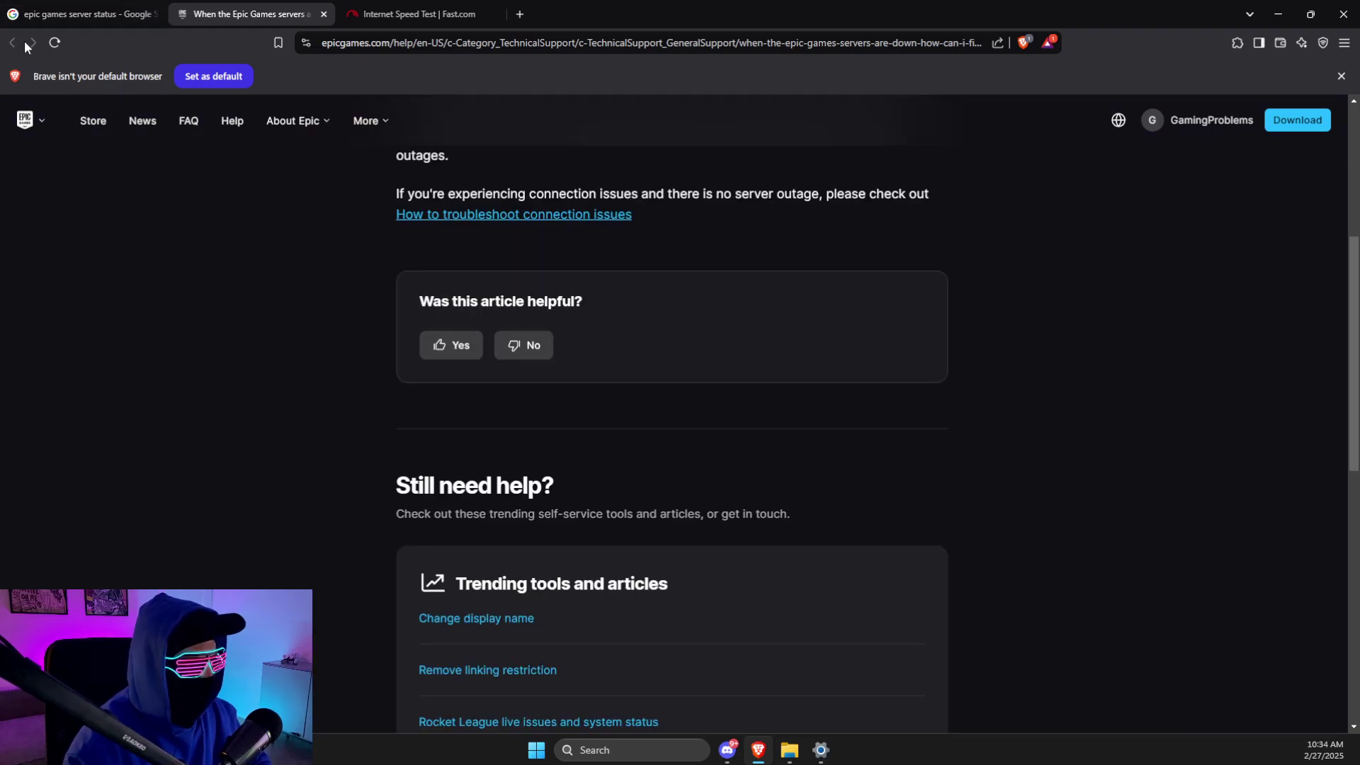
# Check the Epic Games Public Status page shows All Systems Operational.
pyautogui.click(78, 14)
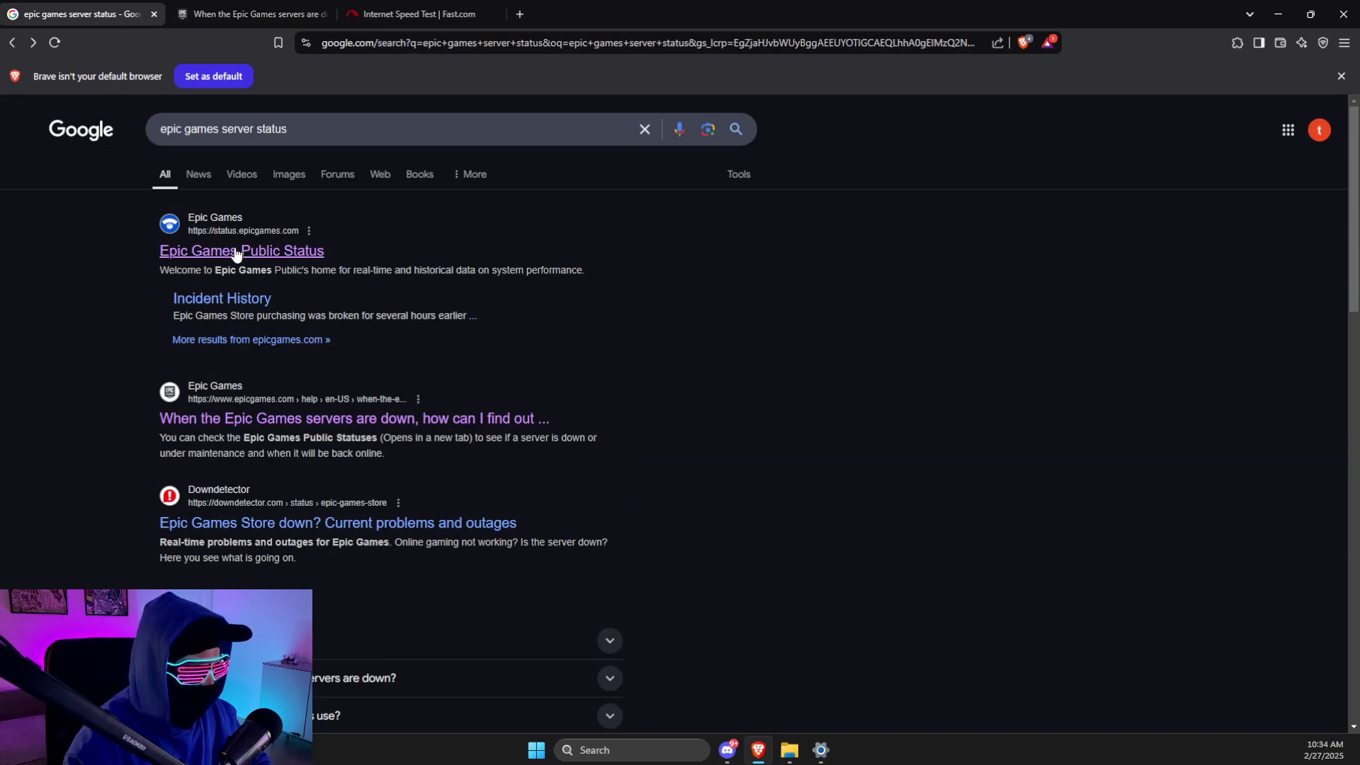
pyautogui.click(215, 262)
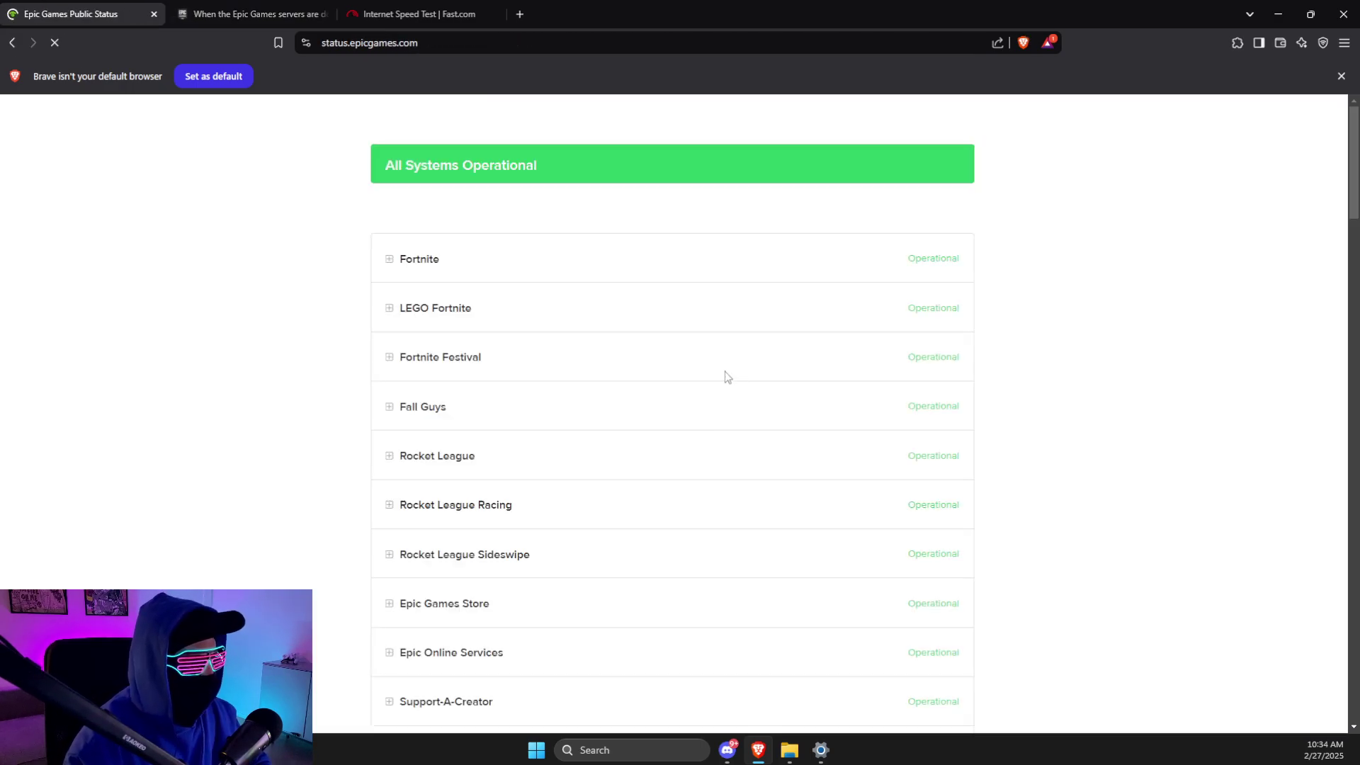
pyautogui.scroll(-1, 522, 266)
pyautogui.scroll(-8, 531, 274)
pyautogui.scroll(10, 546, 291)
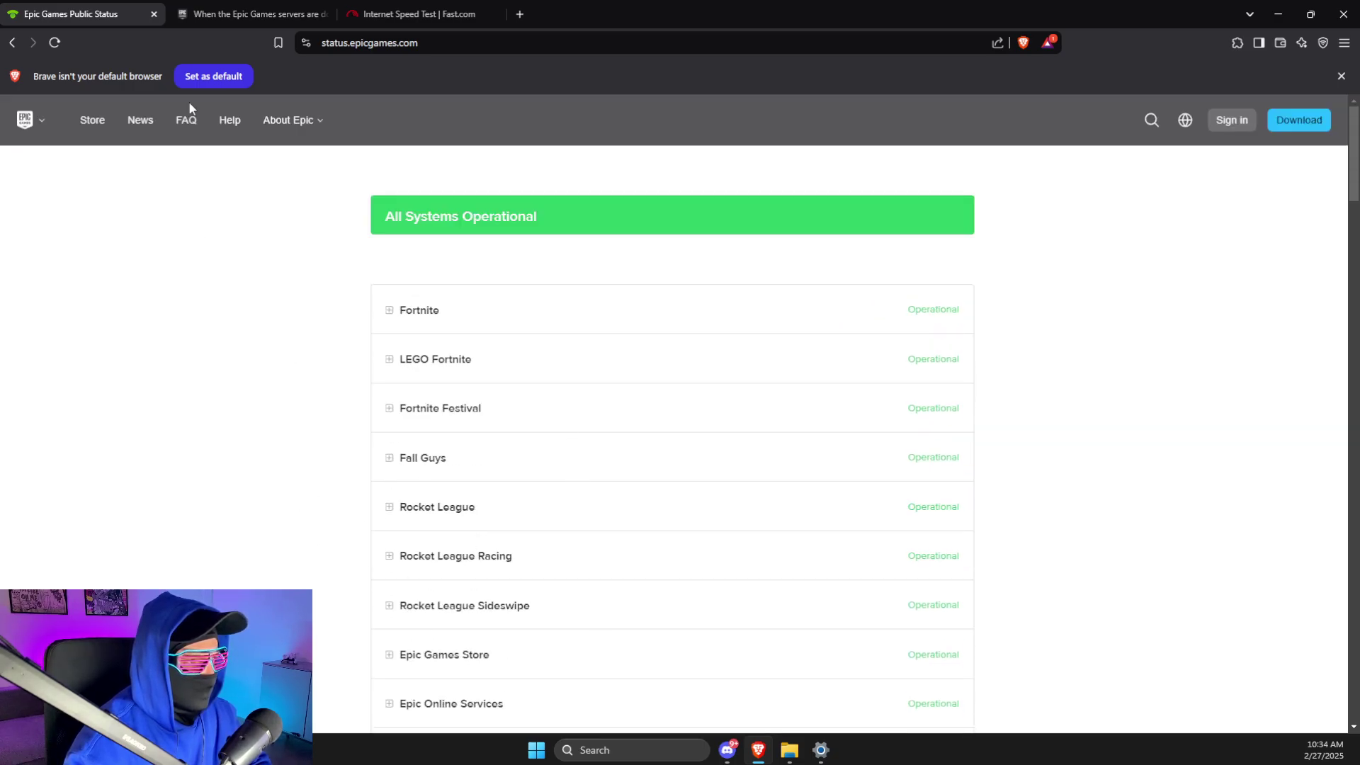
# Confirm the Fast.com tab reports 550 Mbps internet speed, then minimize Brave.
pyautogui.click(298, 15)
pyautogui.click(353, 8)
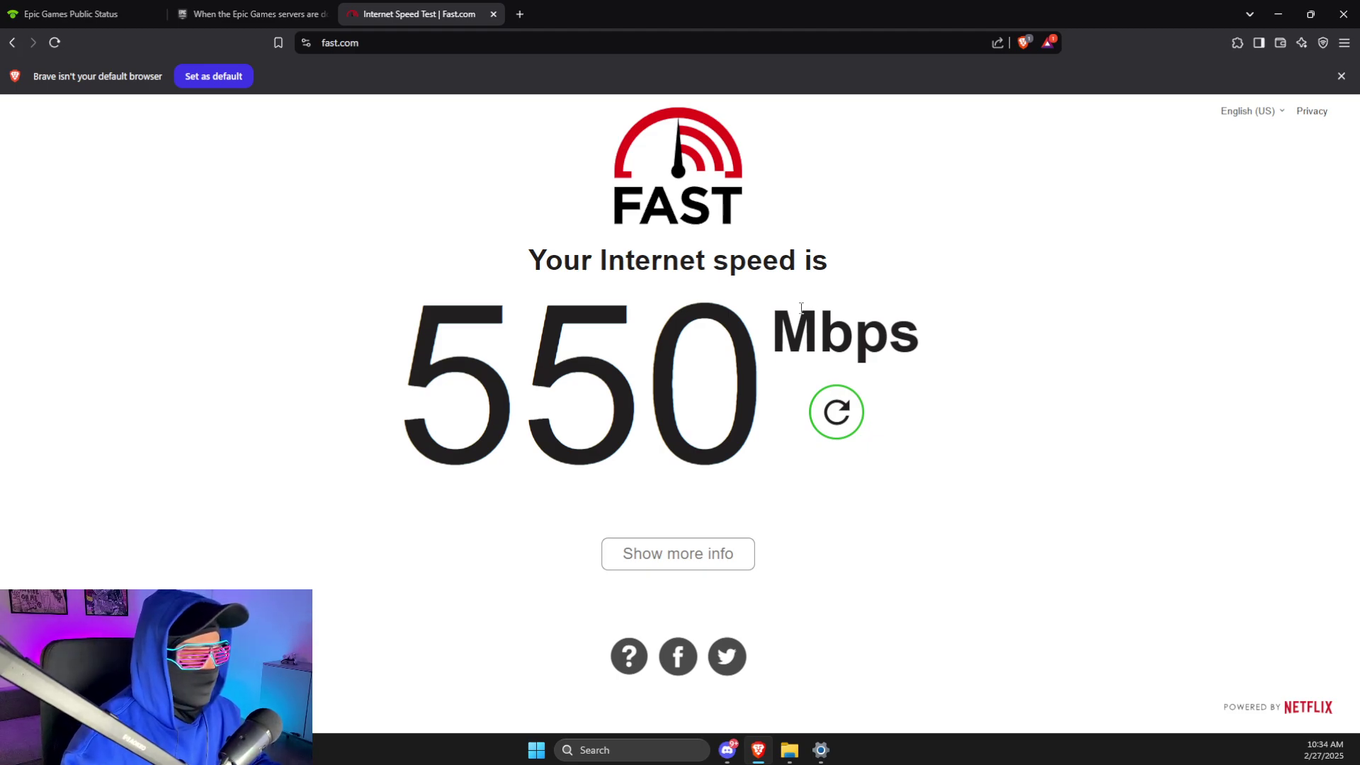
pyautogui.click(1278, 15)
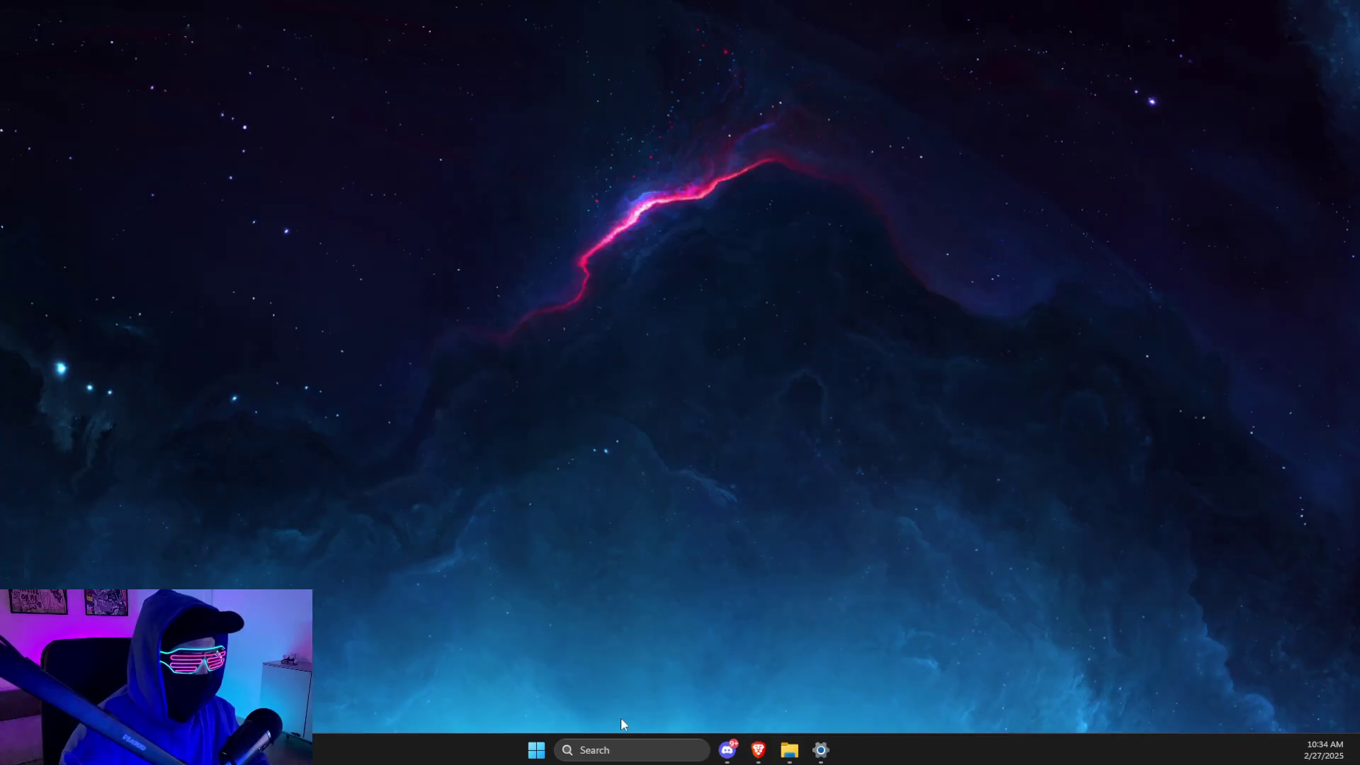
# Run ipconfig /flushdns and netsh winsock reset in an administrator Command Prompt.
pyautogui.click(613, 751)
pyautogui.write('calculator')
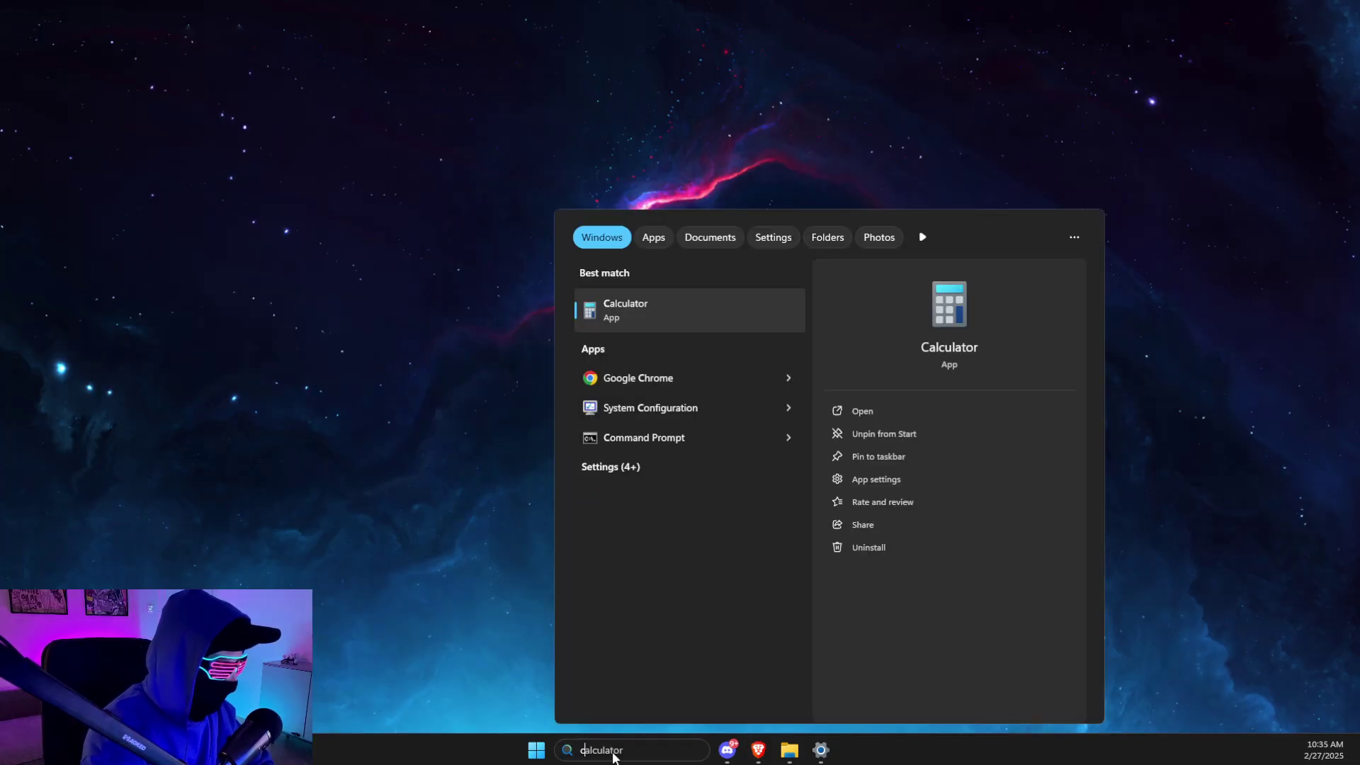
pyautogui.hotkey('ctrl', 'a')
pyautogui.write('command Prompt')
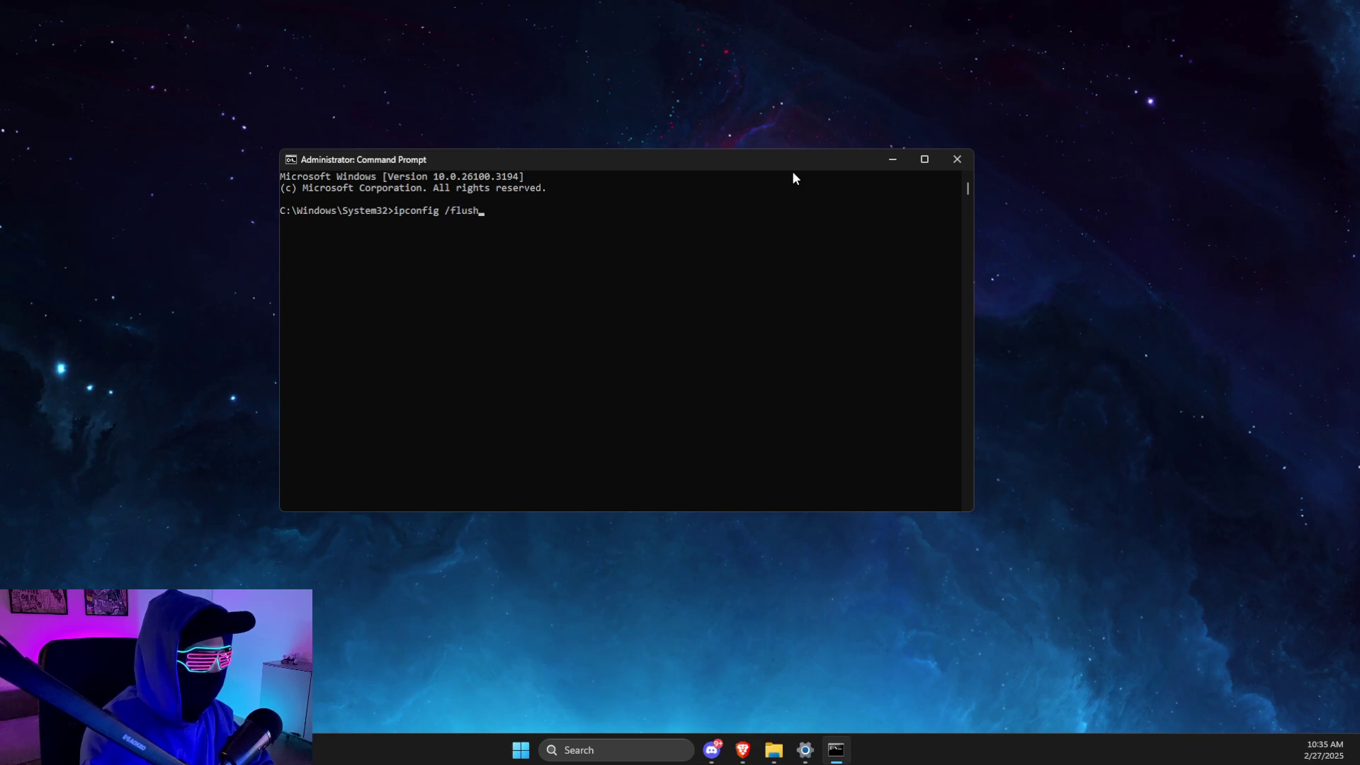
pyautogui.write('ns')
pyautogui.press('Return')
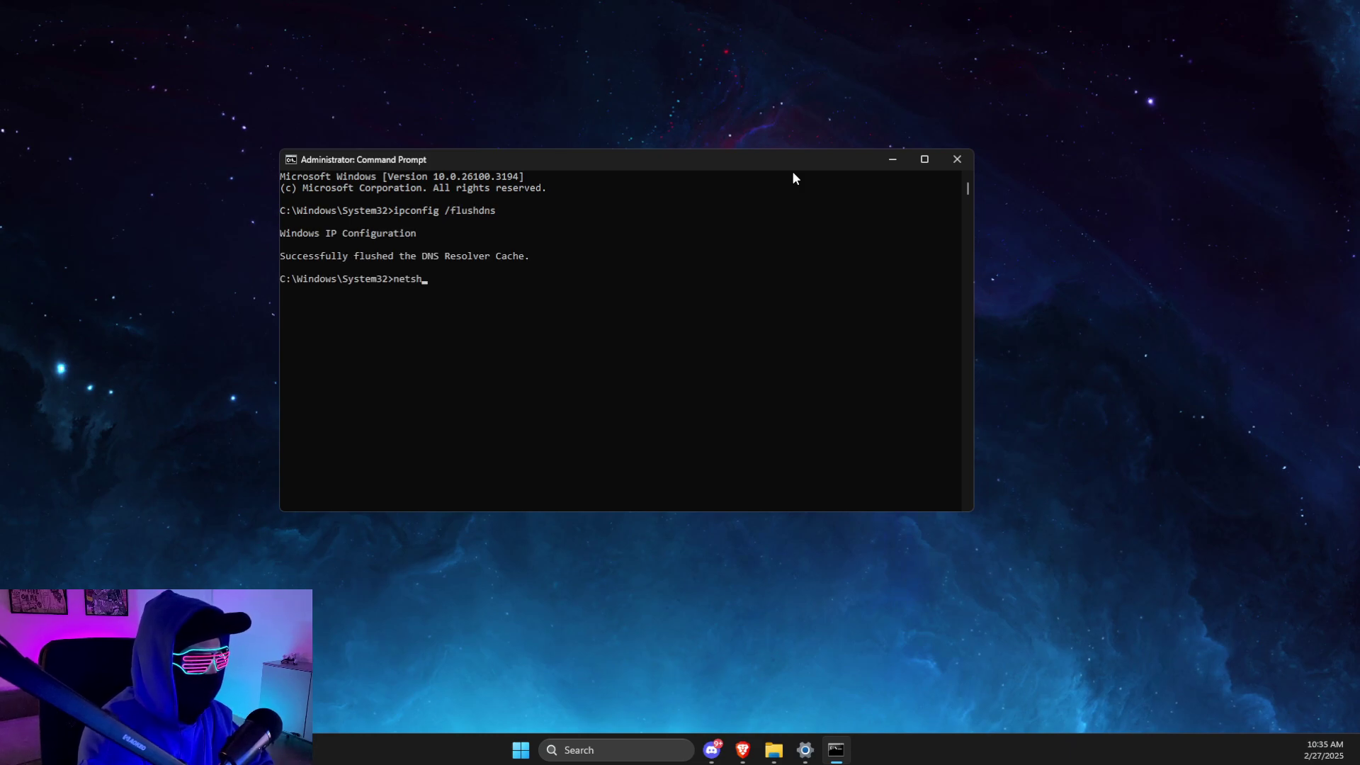
pyautogui.write('netsh winsock res')
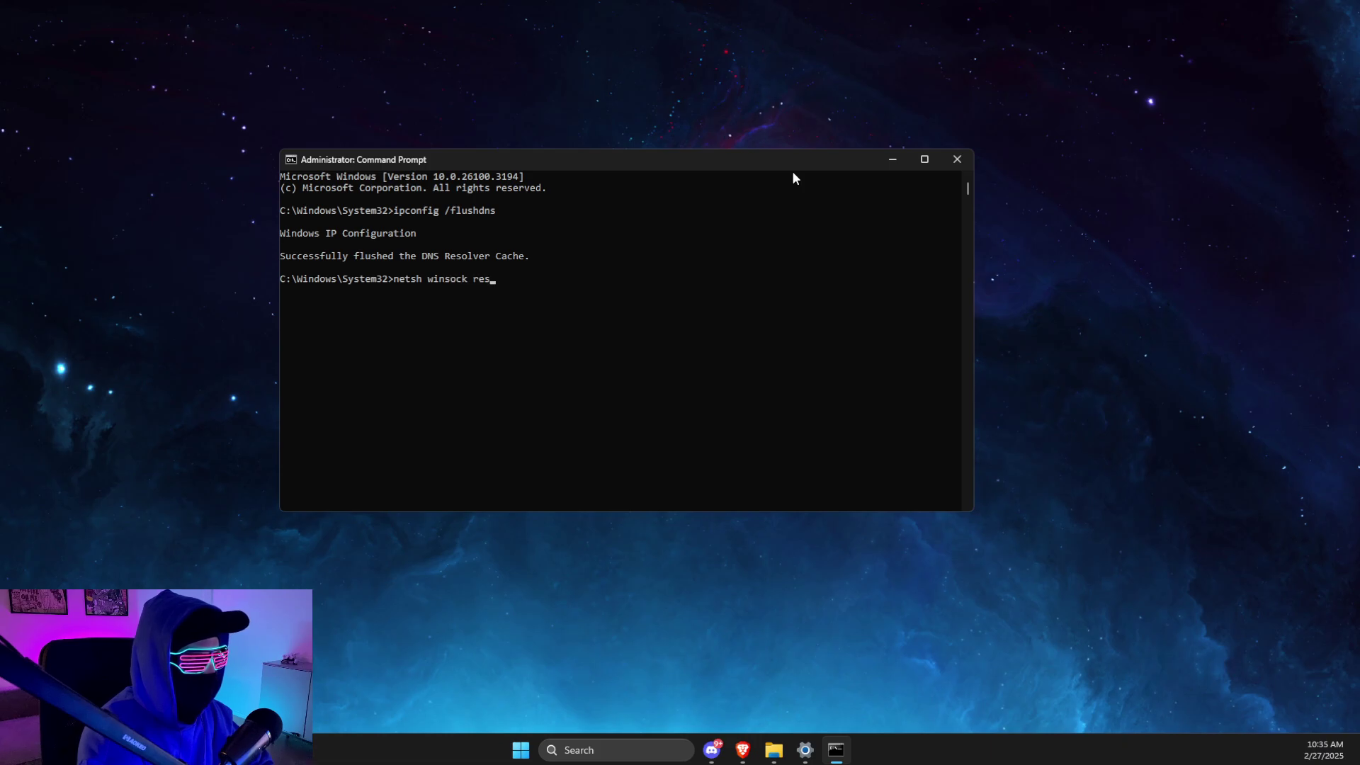
pyautogui.write('et')
pyautogui.press('Return')
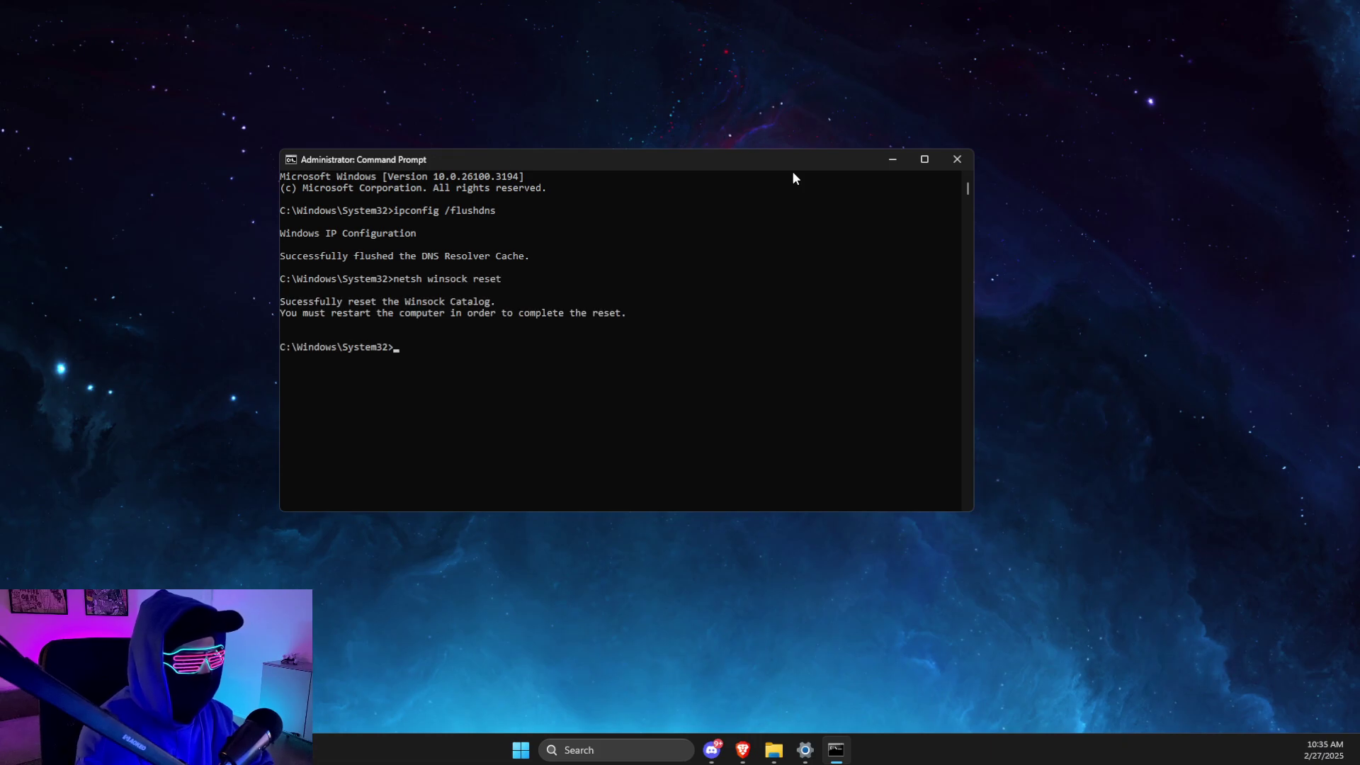
# Close Command Prompt and open Settings > Network & internet > Advanced network settings.
pyautogui.click(965, 159)
pyautogui.click(637, 744)
pyautogui.write('settings')
pyautogui.press('Return')
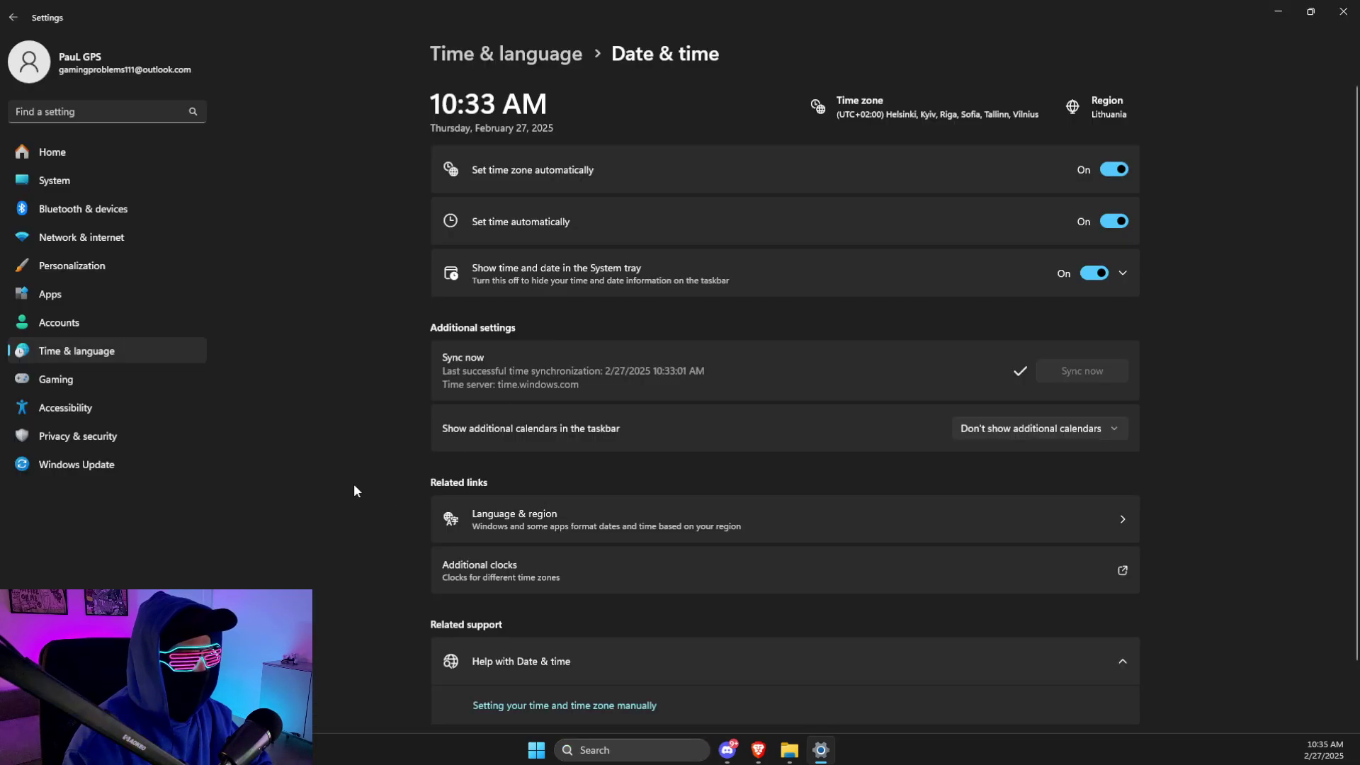
pyautogui.click(71, 241)
pyautogui.click(527, 494)
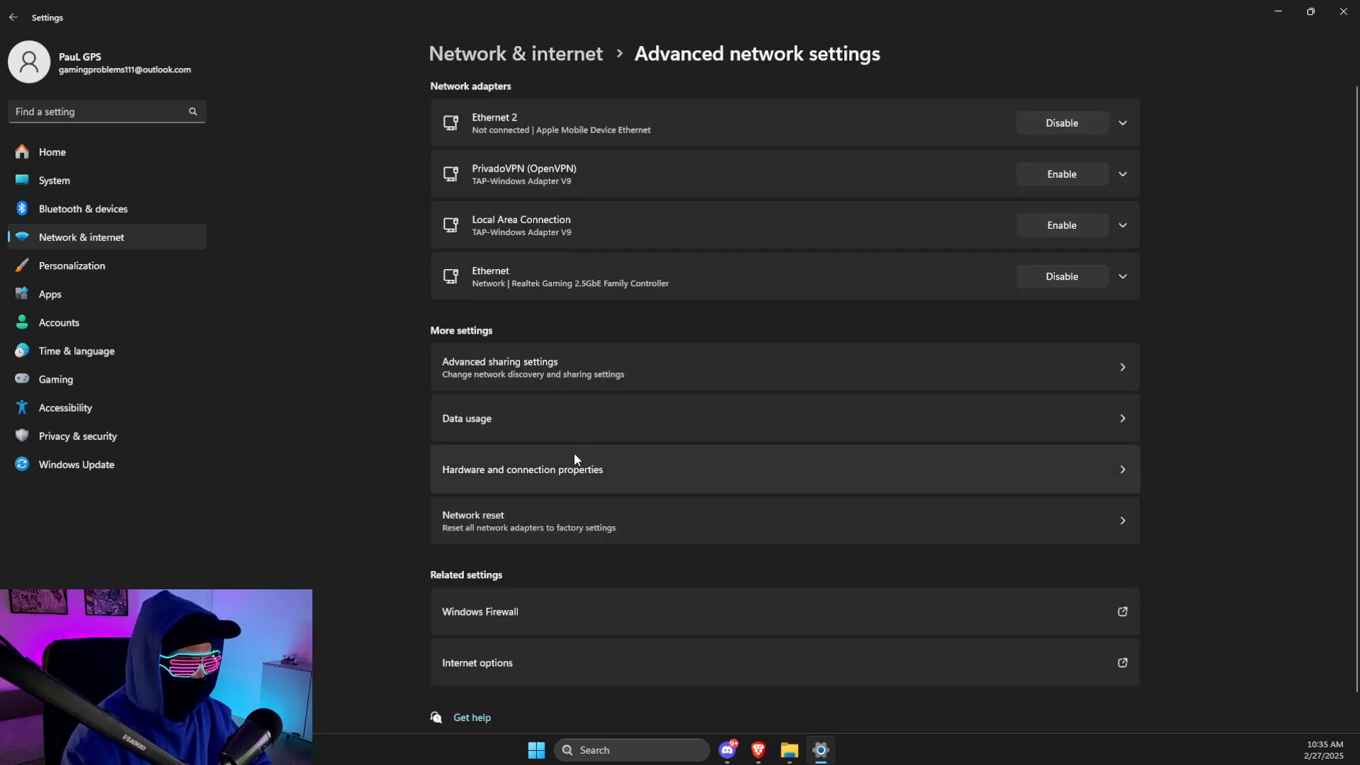
pyautogui.click(518, 516)
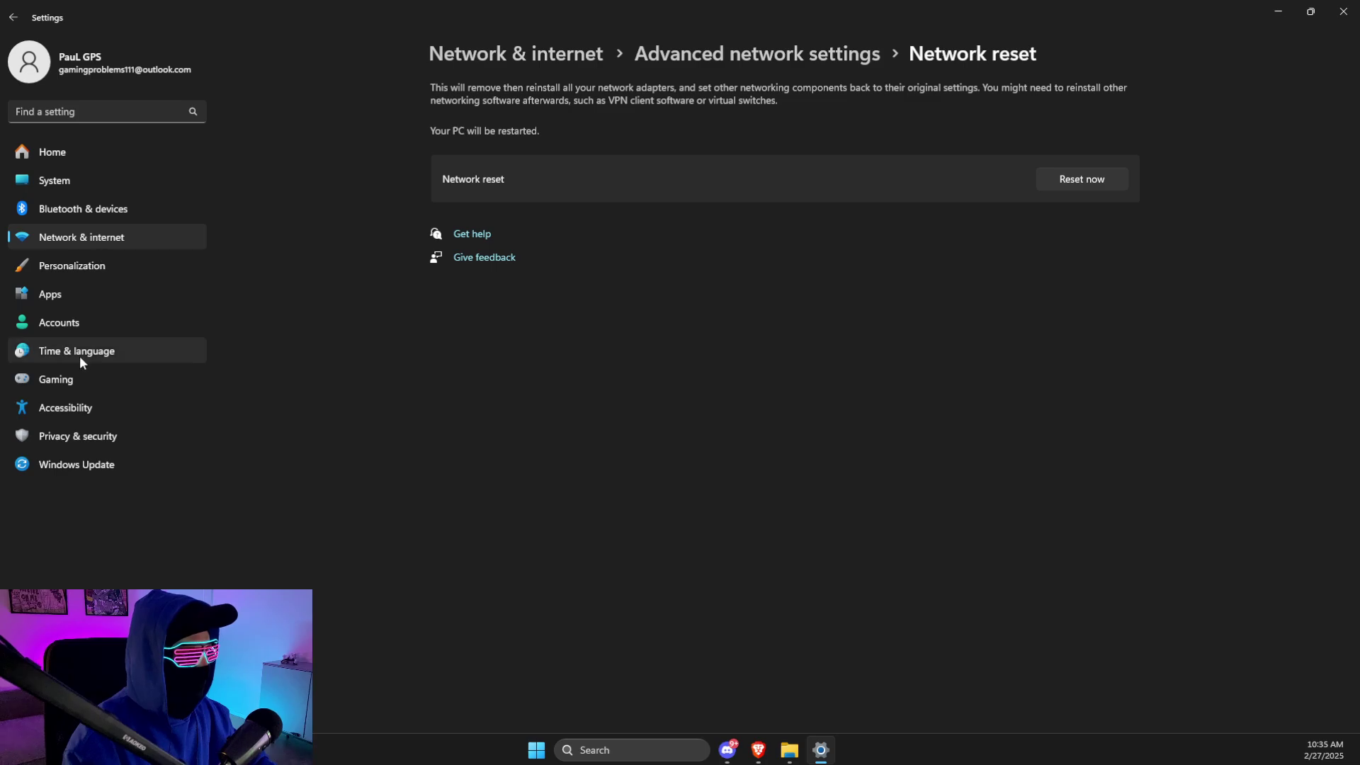
pyautogui.click(76, 238)
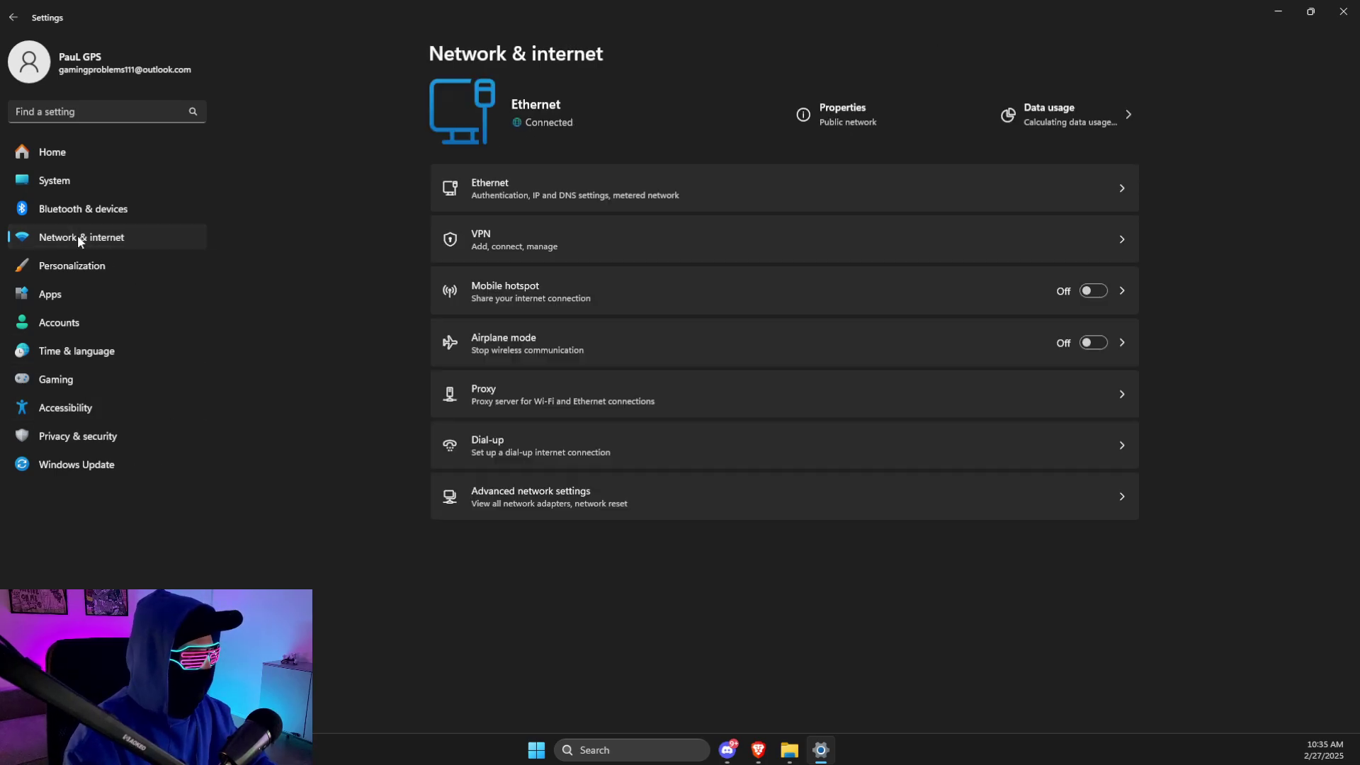
pyautogui.click(551, 500)
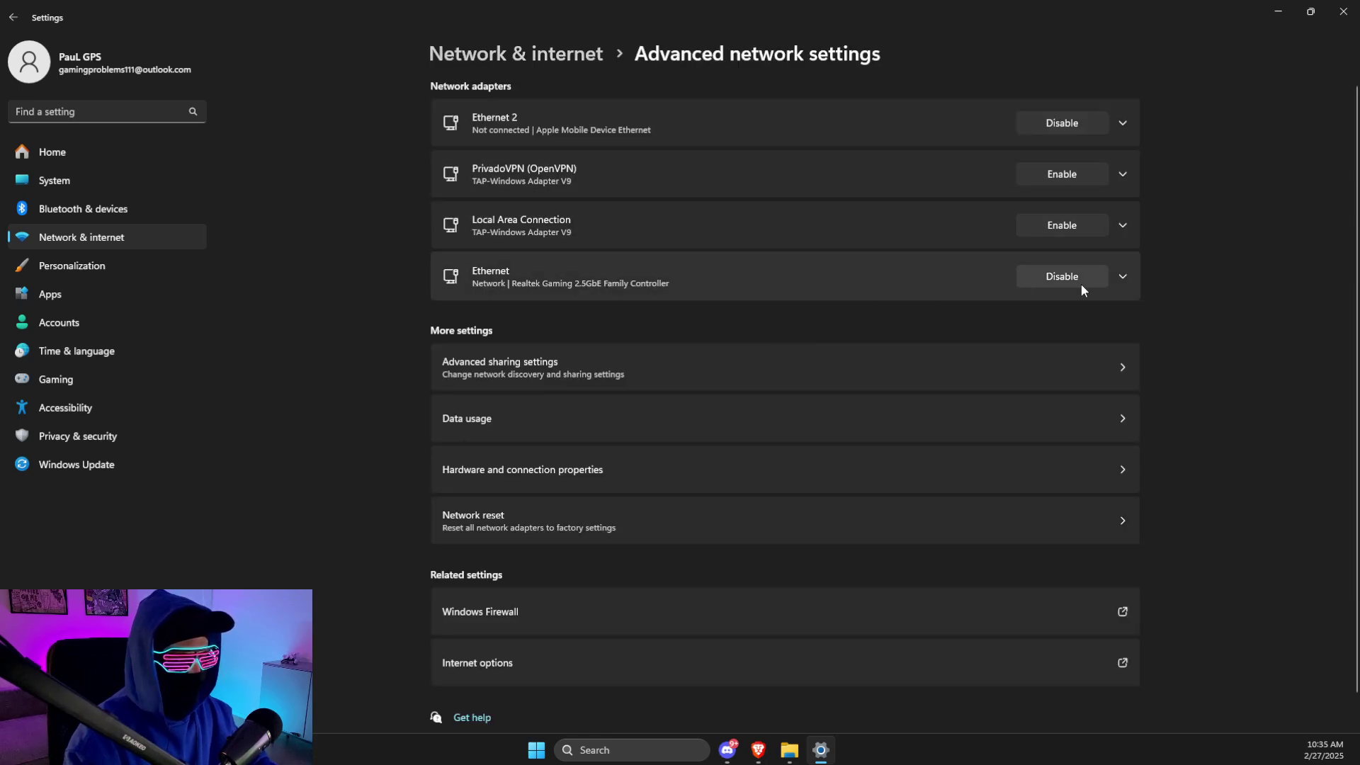
# Set the Ethernet adapter's IPv4 DNS servers to 8.8.8.8 and 8.8.4.4.
pyautogui.click(1124, 277)
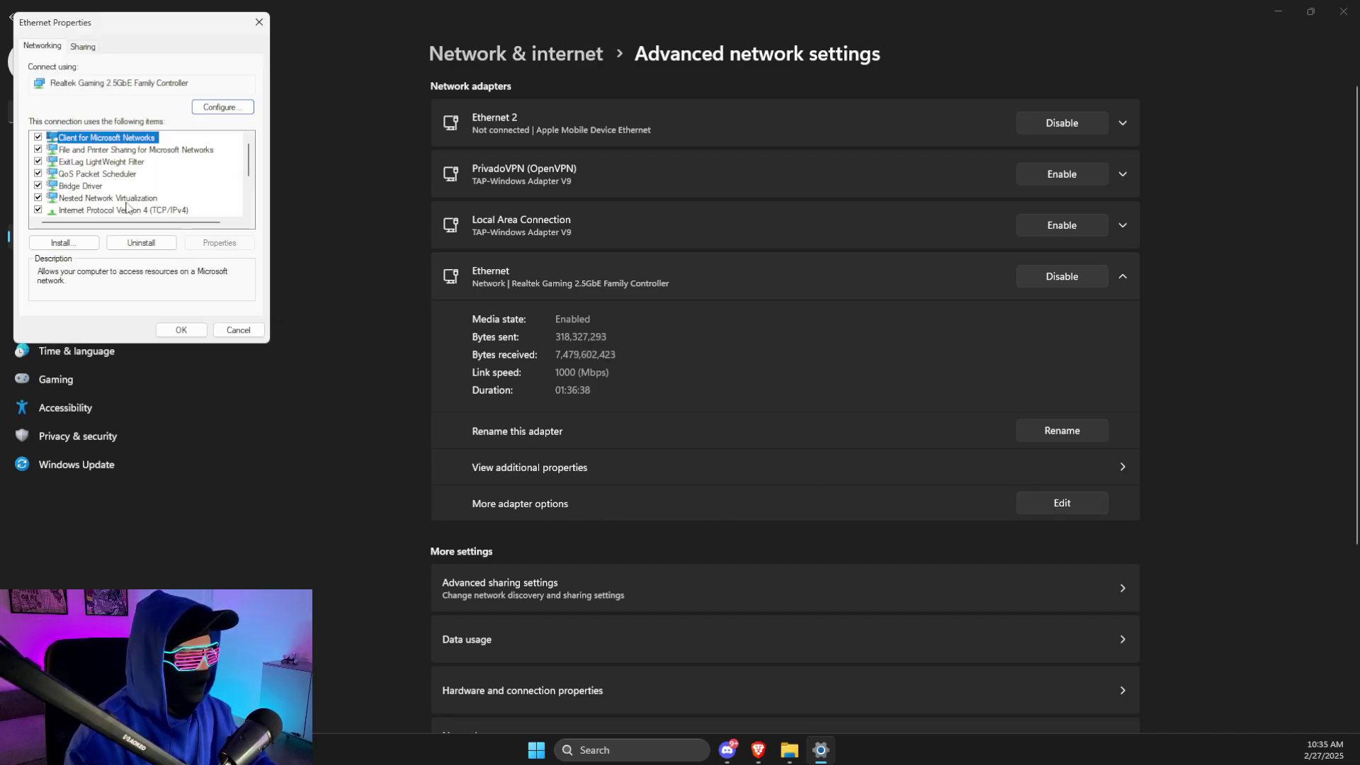
pyautogui.doubleClick(126, 210)
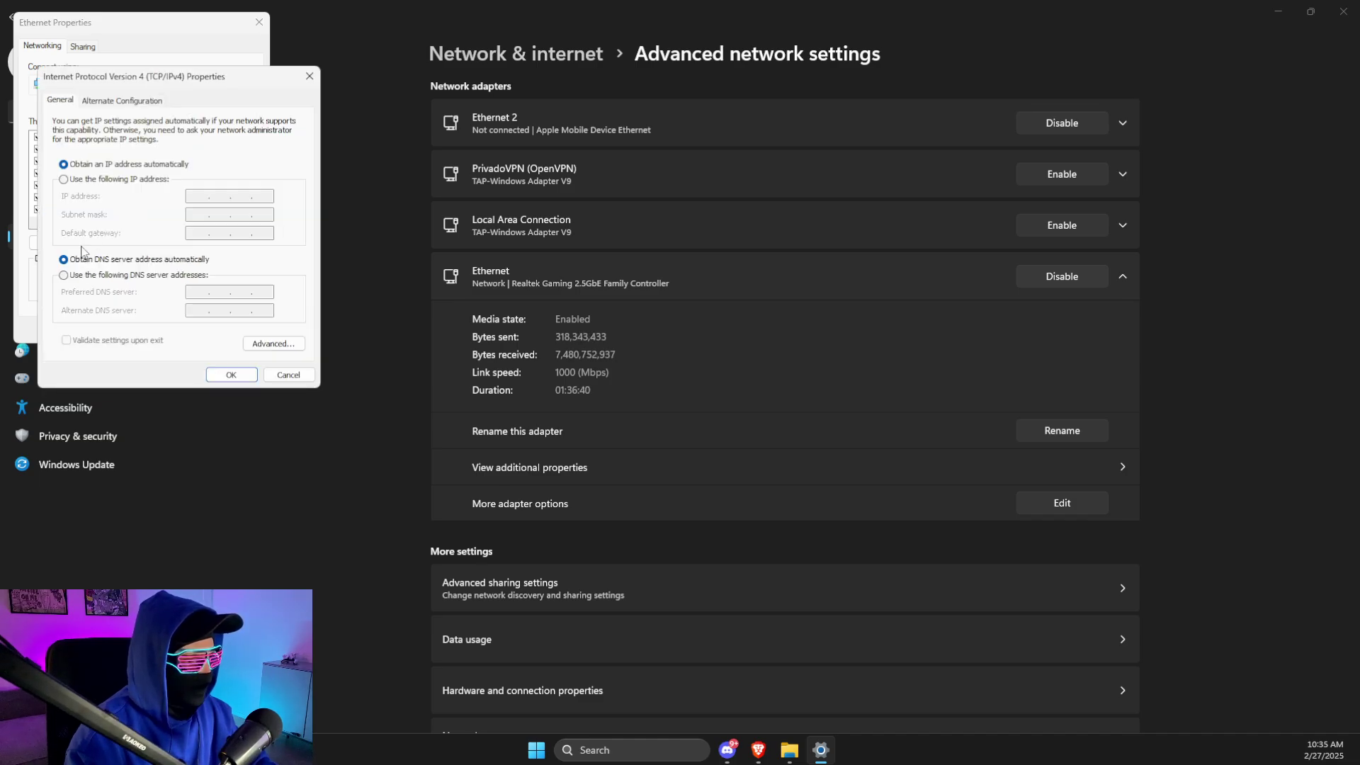
pyautogui.click(64, 275)
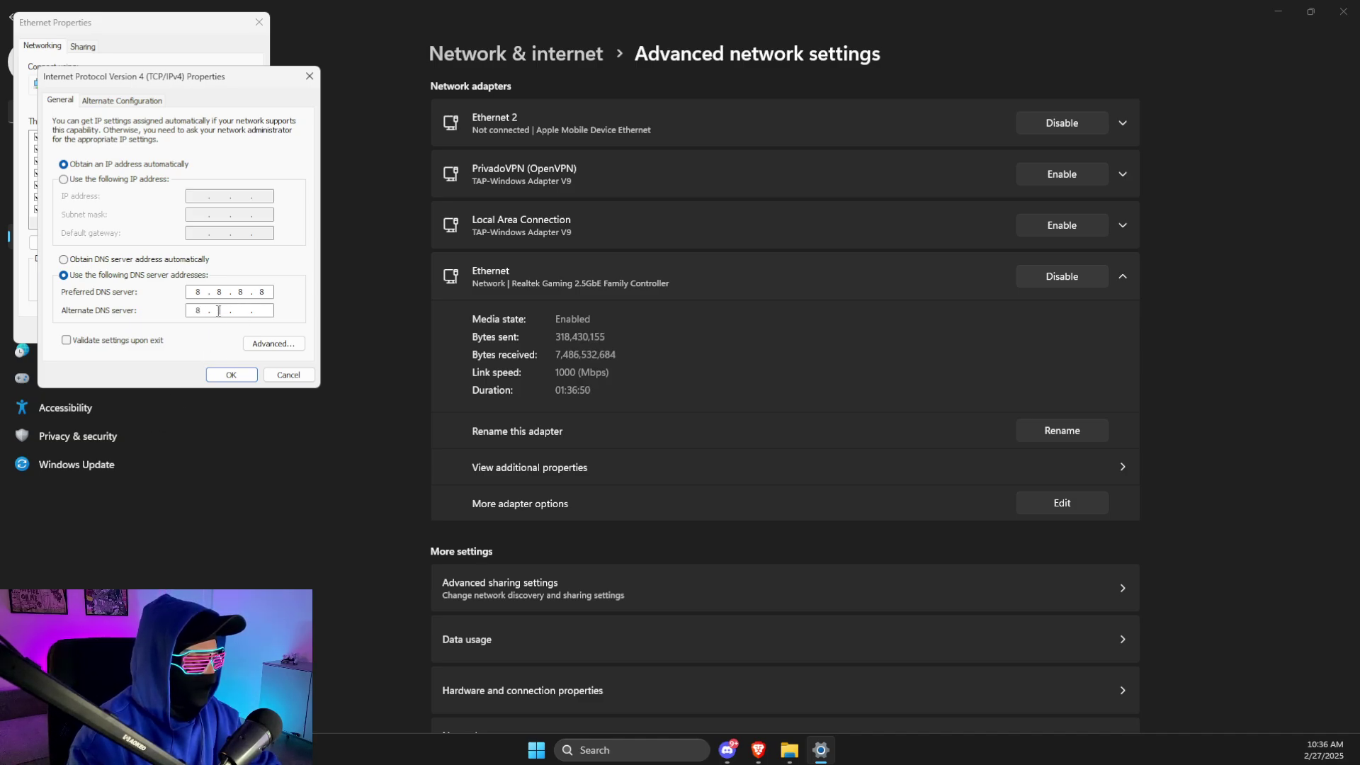
pyautogui.write('4.')
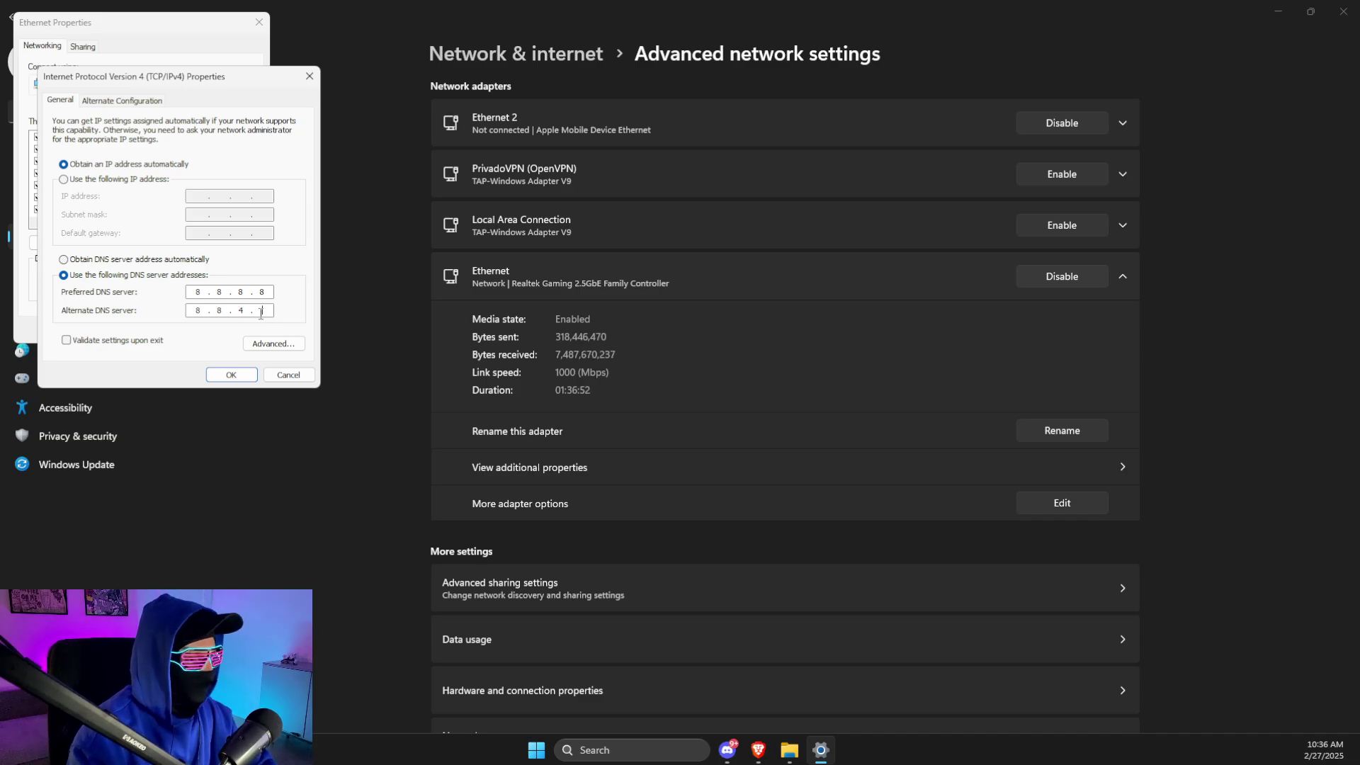
pyautogui.click(213, 371)
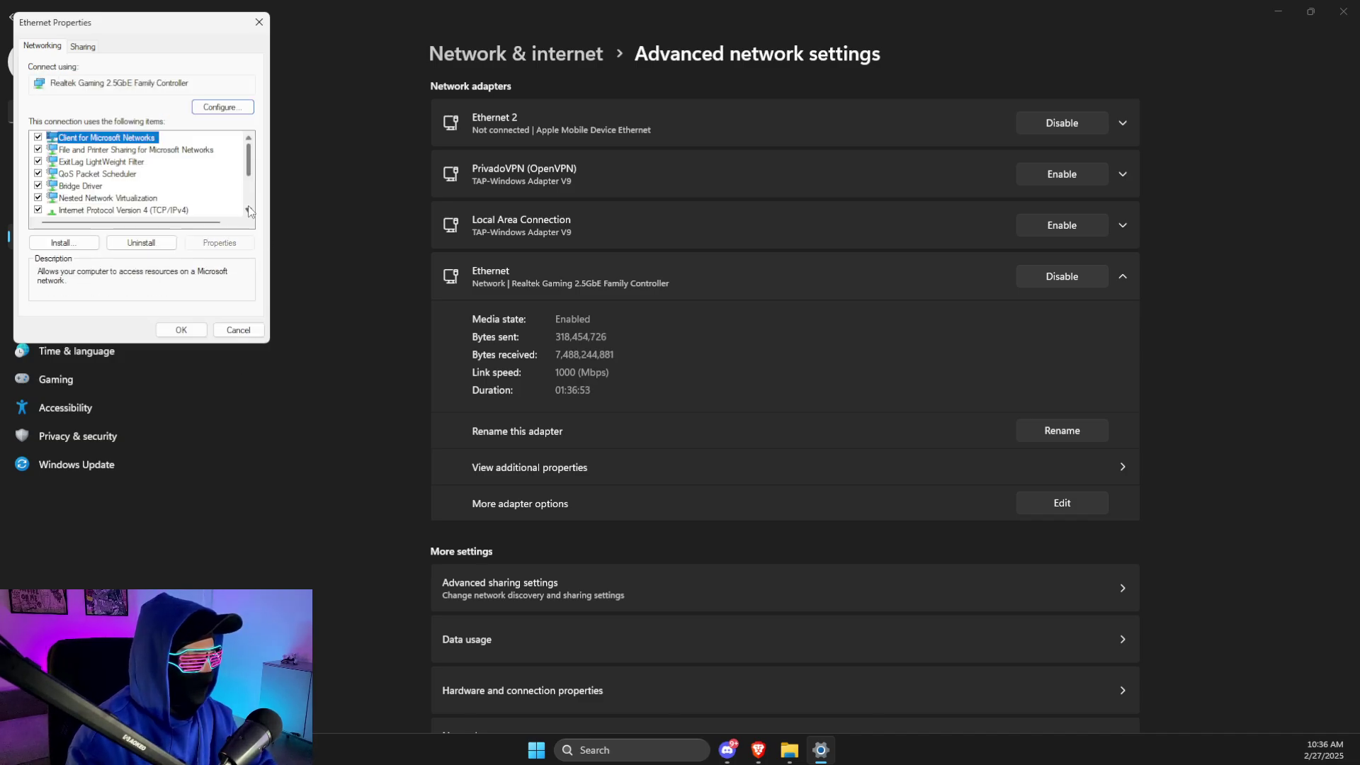
pyautogui.click(182, 330)
pyautogui.click(1278, 11)
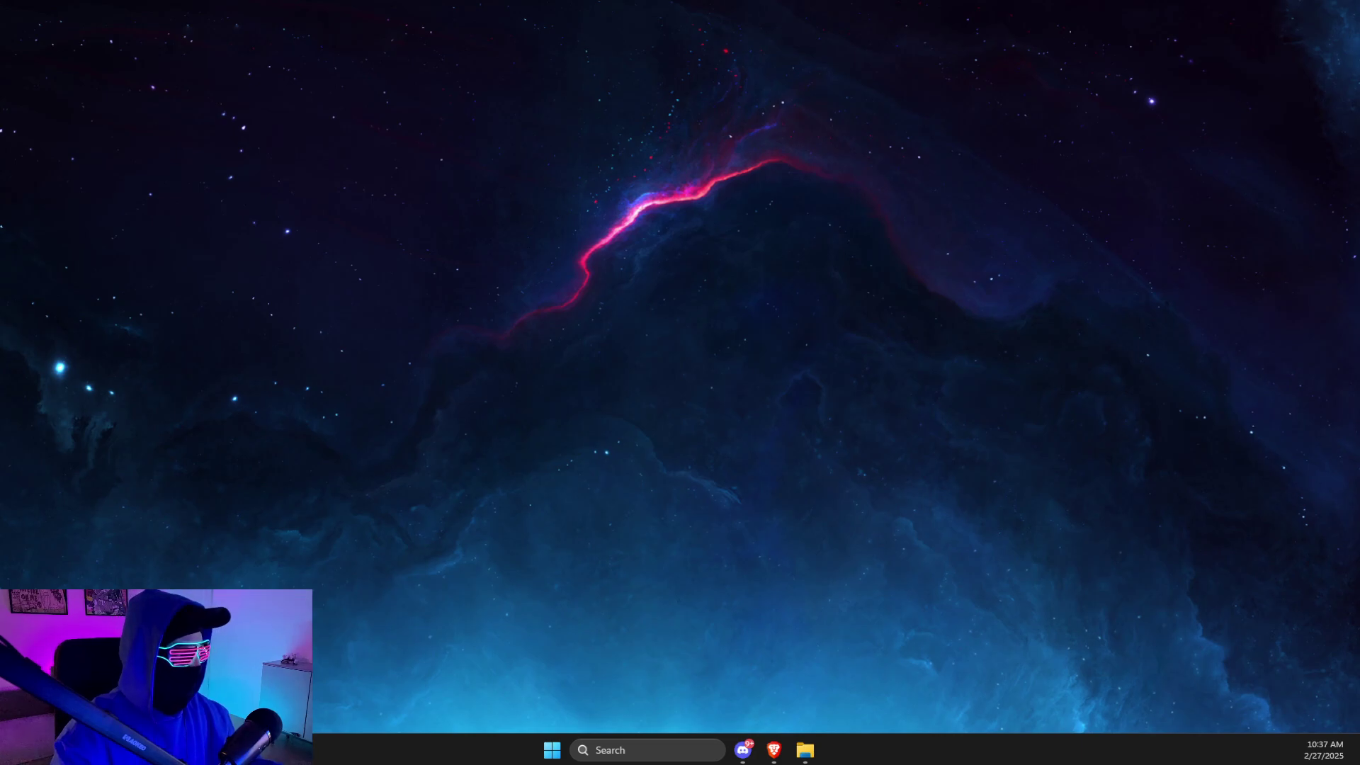
pyautogui.click(612, 751)
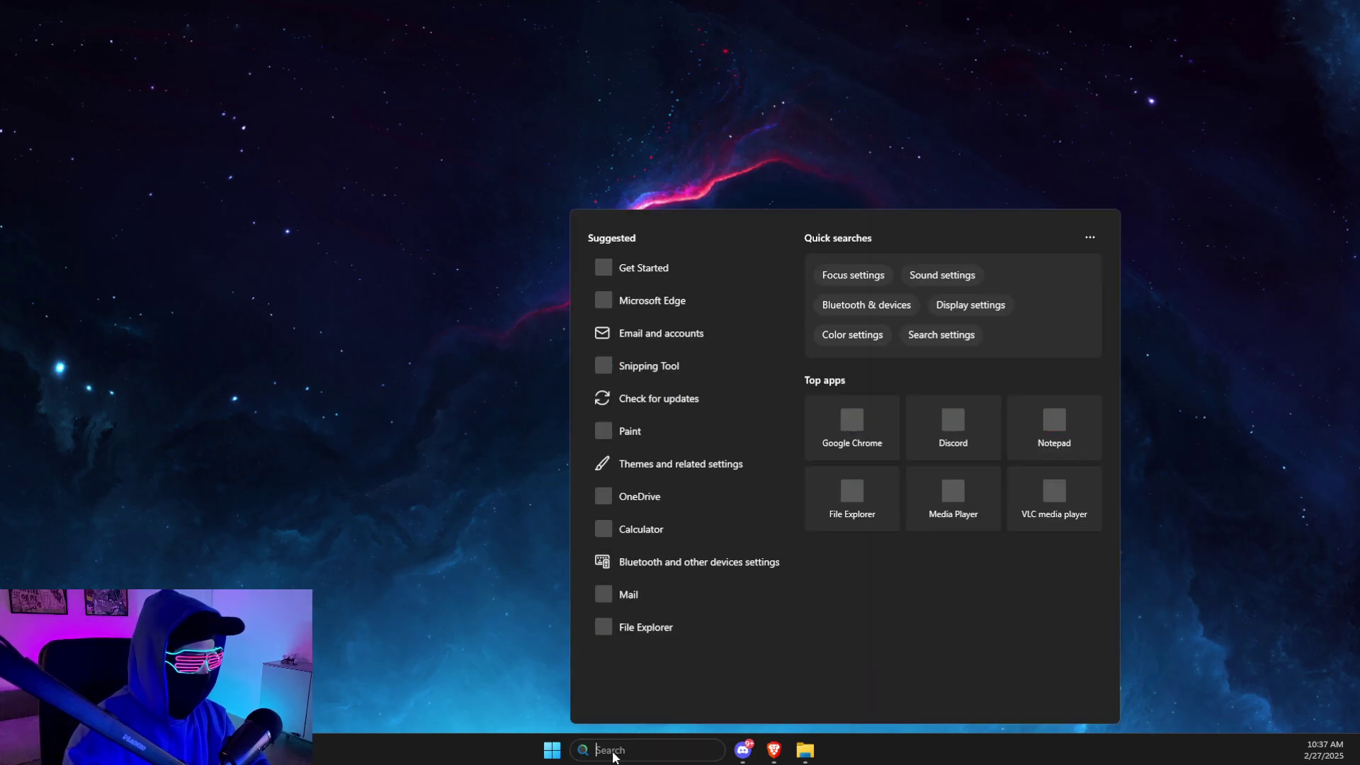
pyautogui.write('proxy settings')
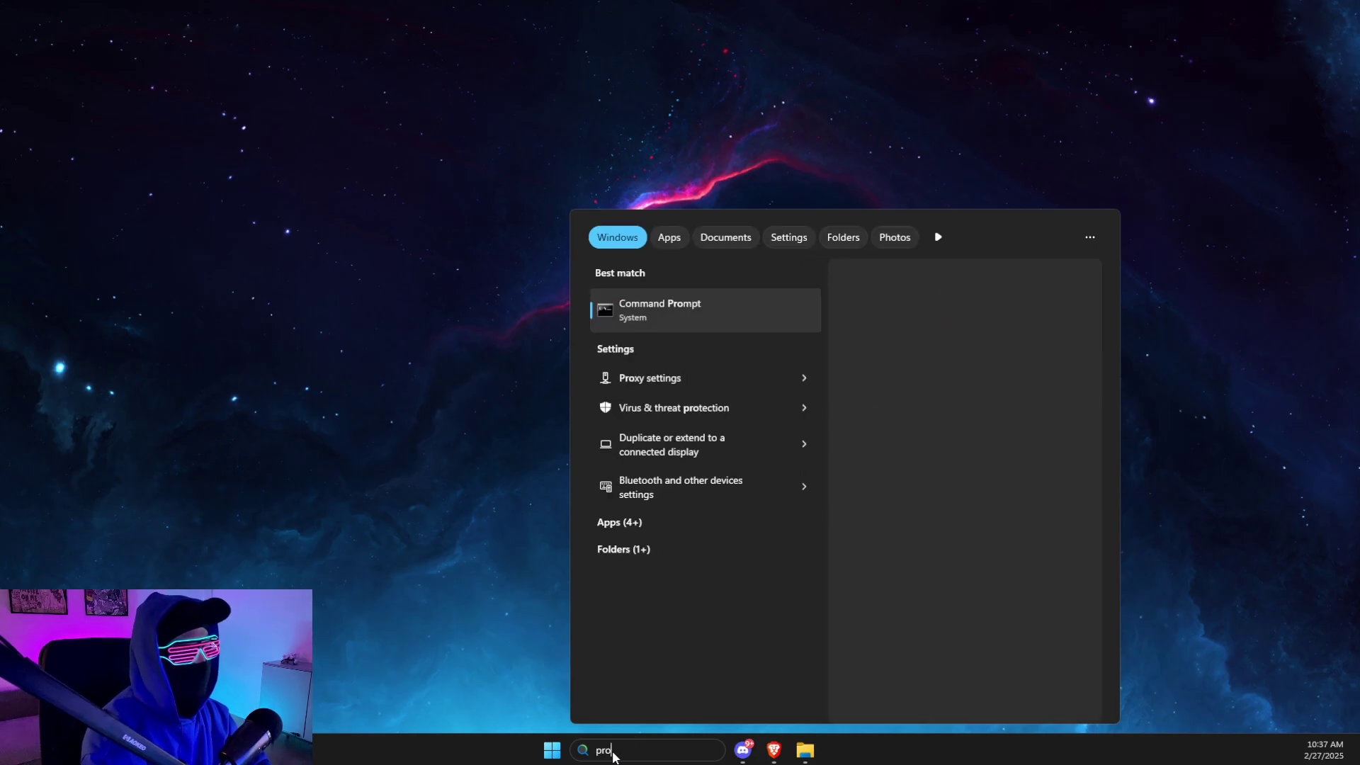
pyautogui.click(632, 306)
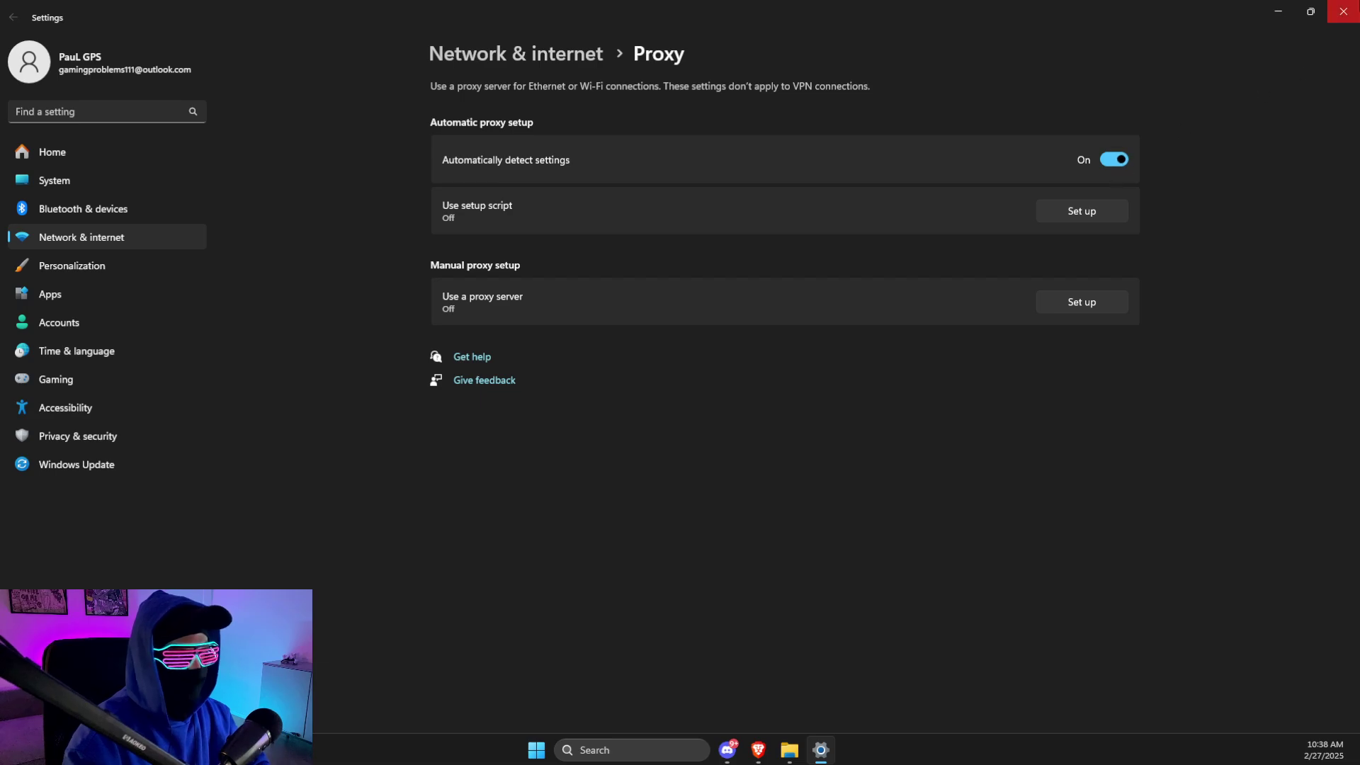
pyautogui.click(1344, 12)
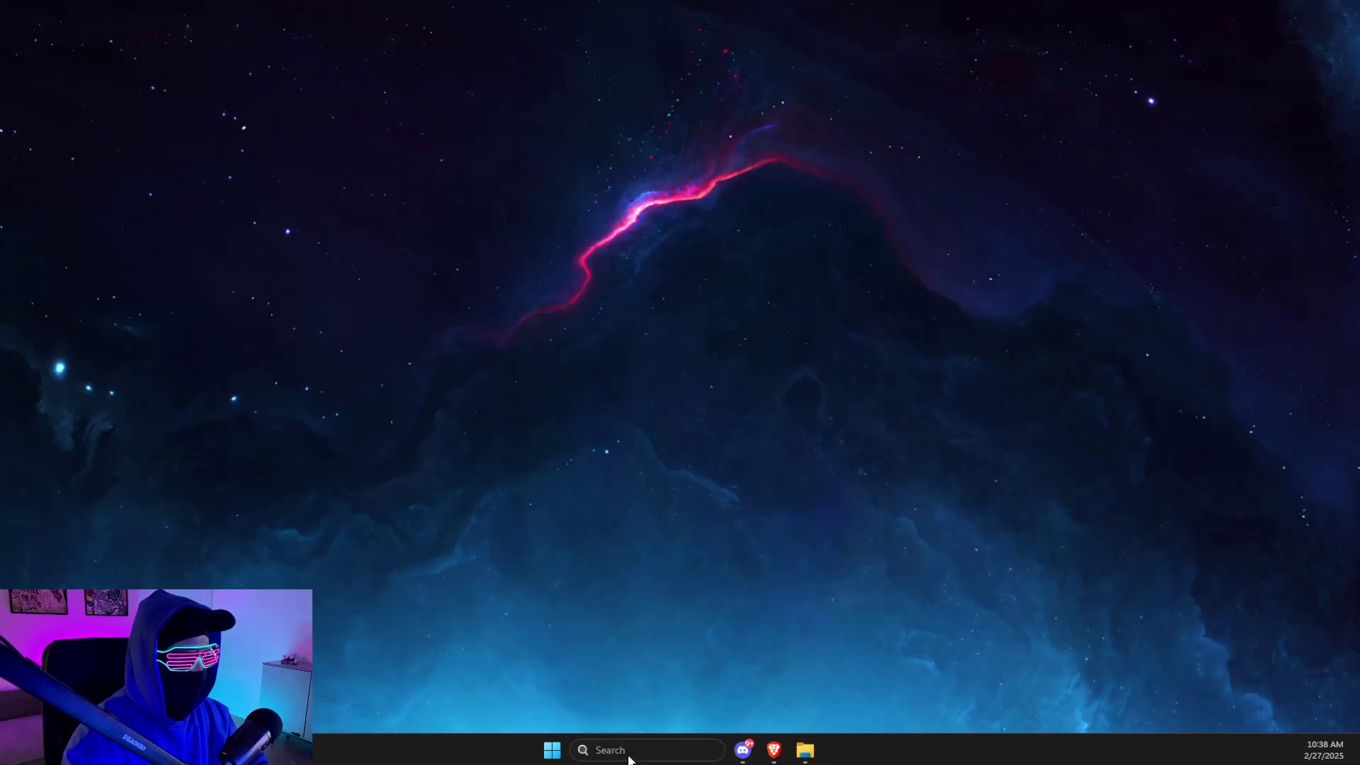
# Open the Run dialog from search and run %localappdata%.
pyautogui.click(629, 749)
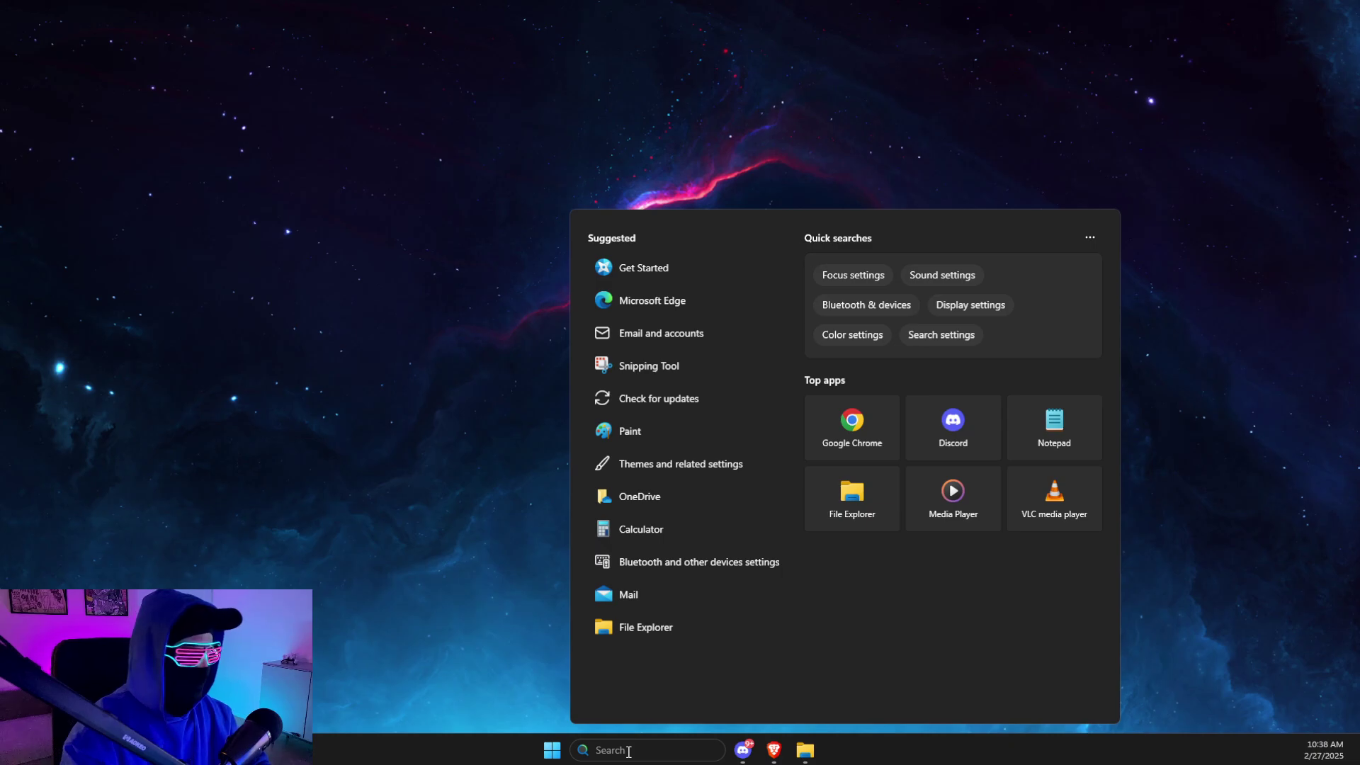
pyautogui.write('run')
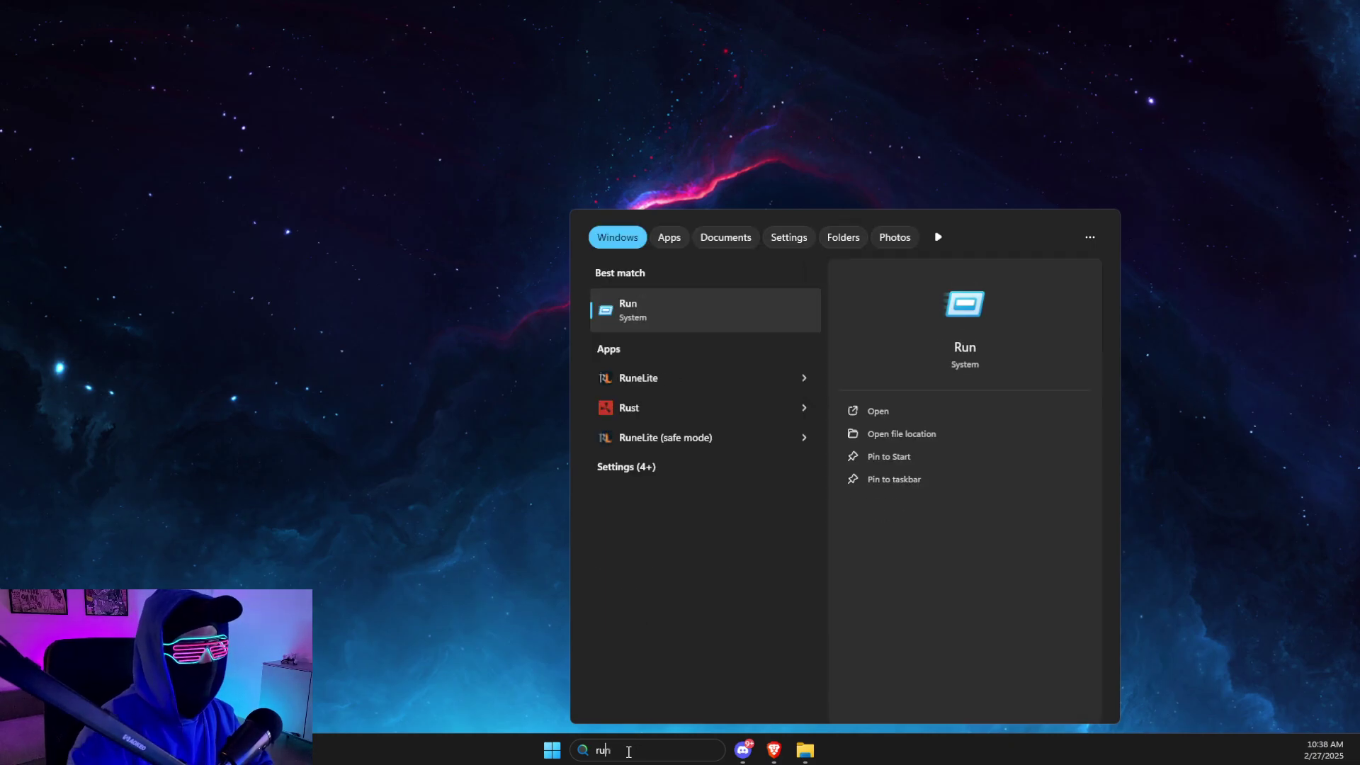
pyautogui.click(654, 307)
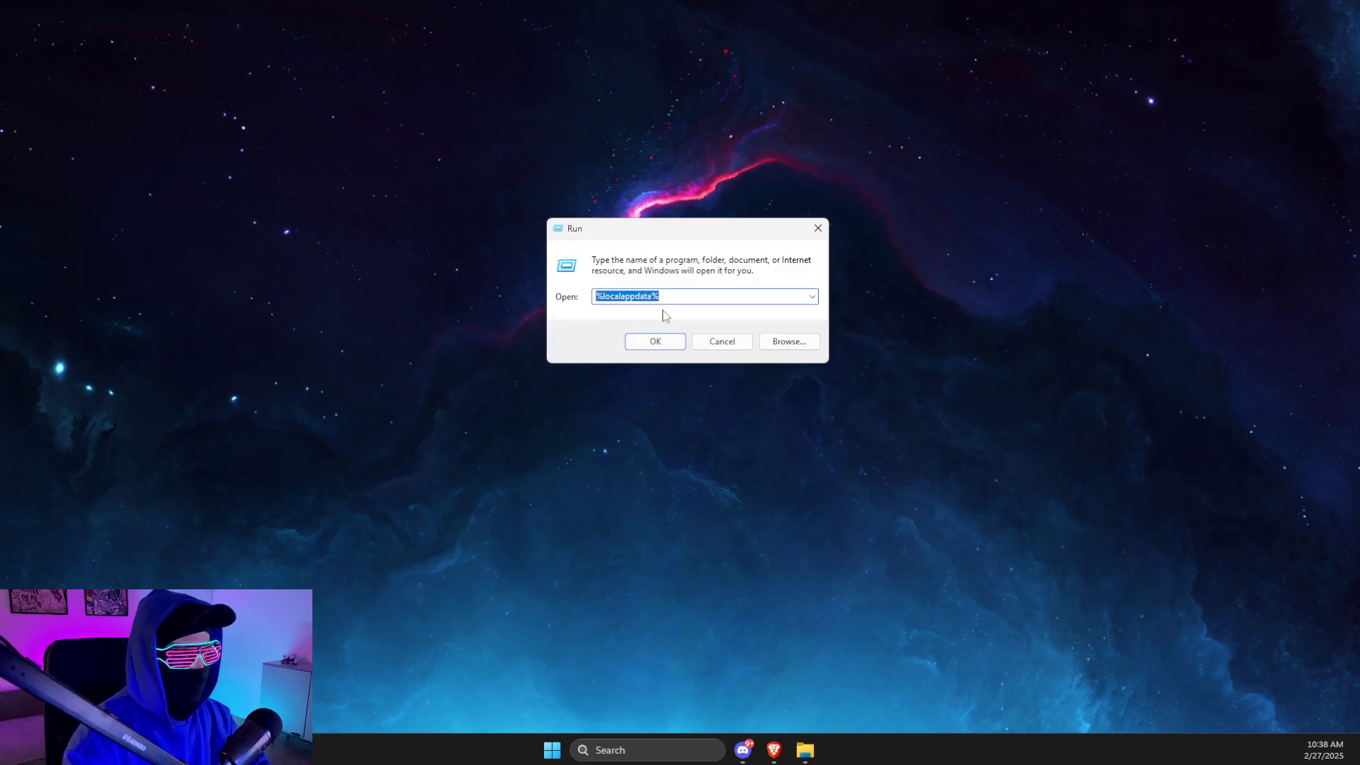
pyautogui.click(656, 343)
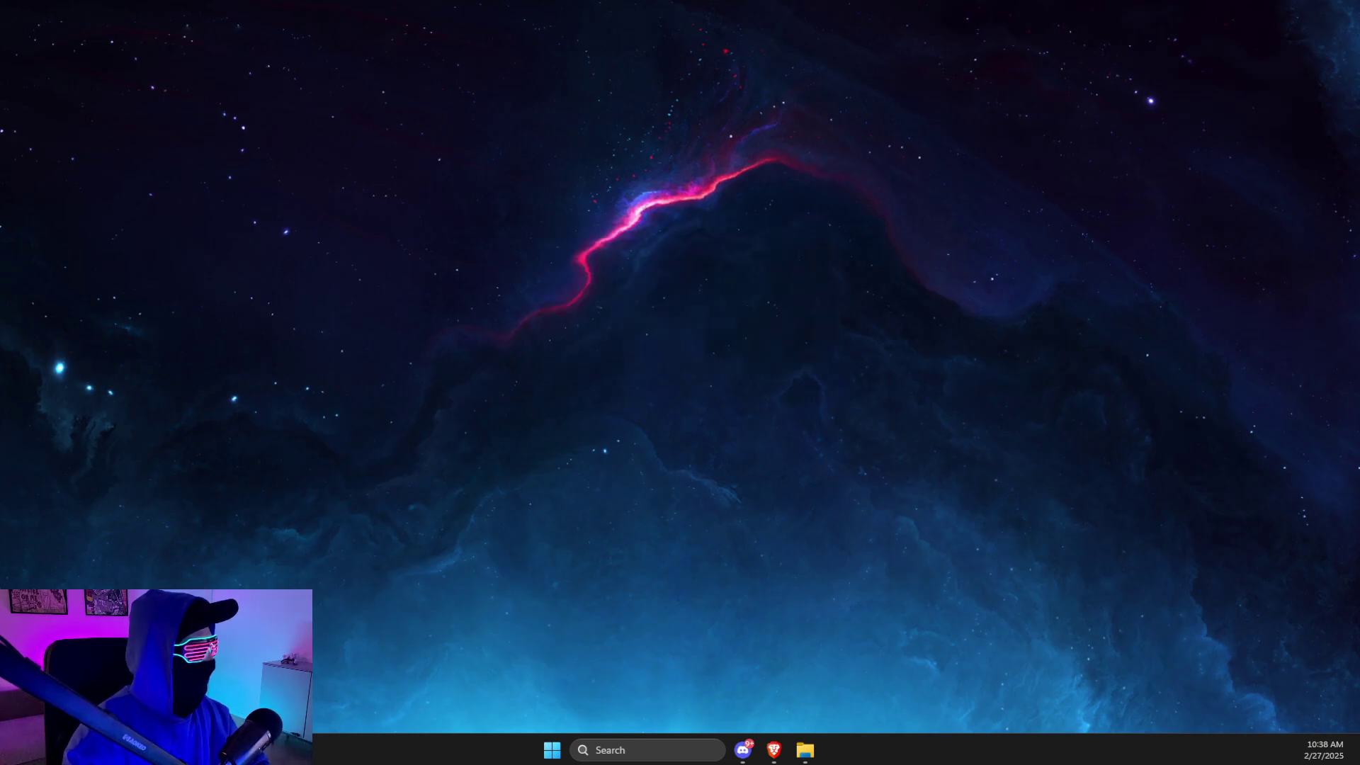
# Open the EpicGamesLauncher folder in Local AppData to show its Intermediate and Saved folders.
pyautogui.write('el')
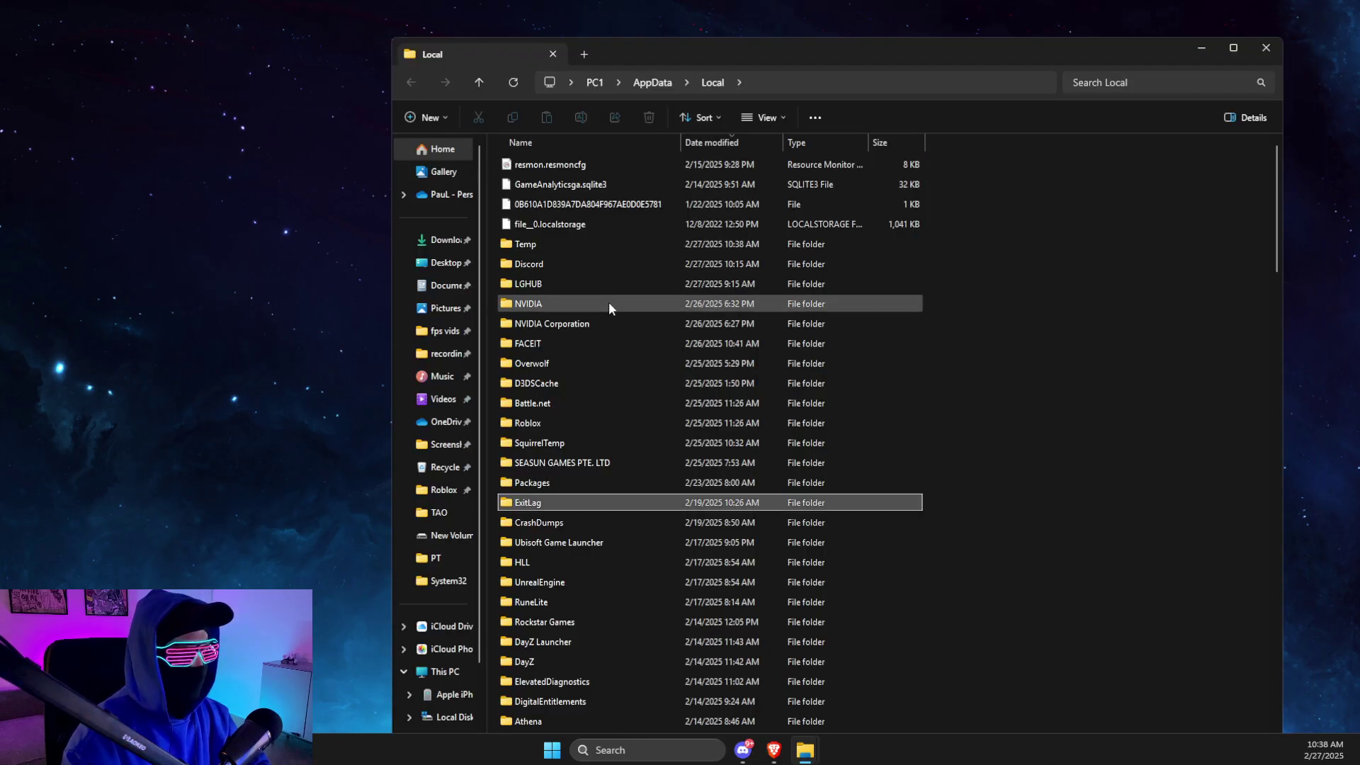
pyautogui.press('e')
pyautogui.press('e')
pyautogui.press('e')
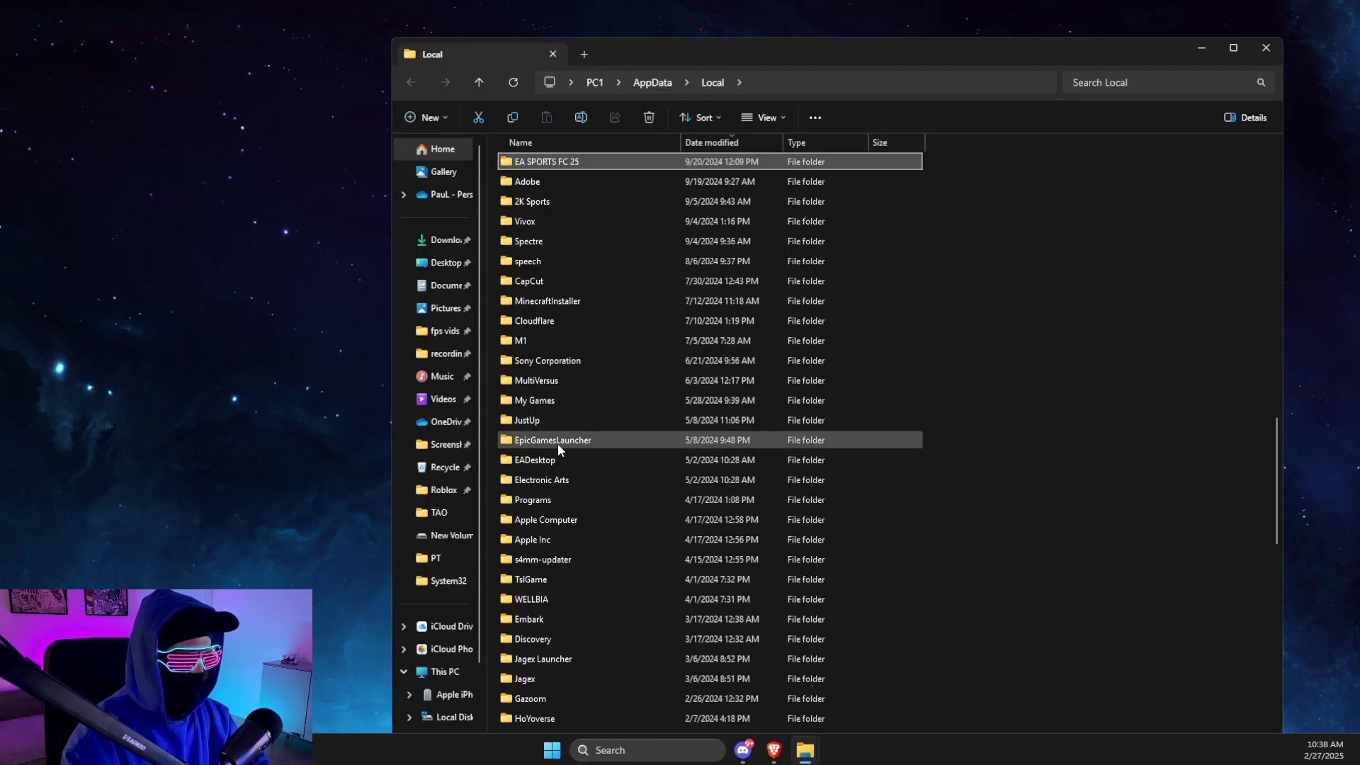
pyautogui.doubleClick(559, 439)
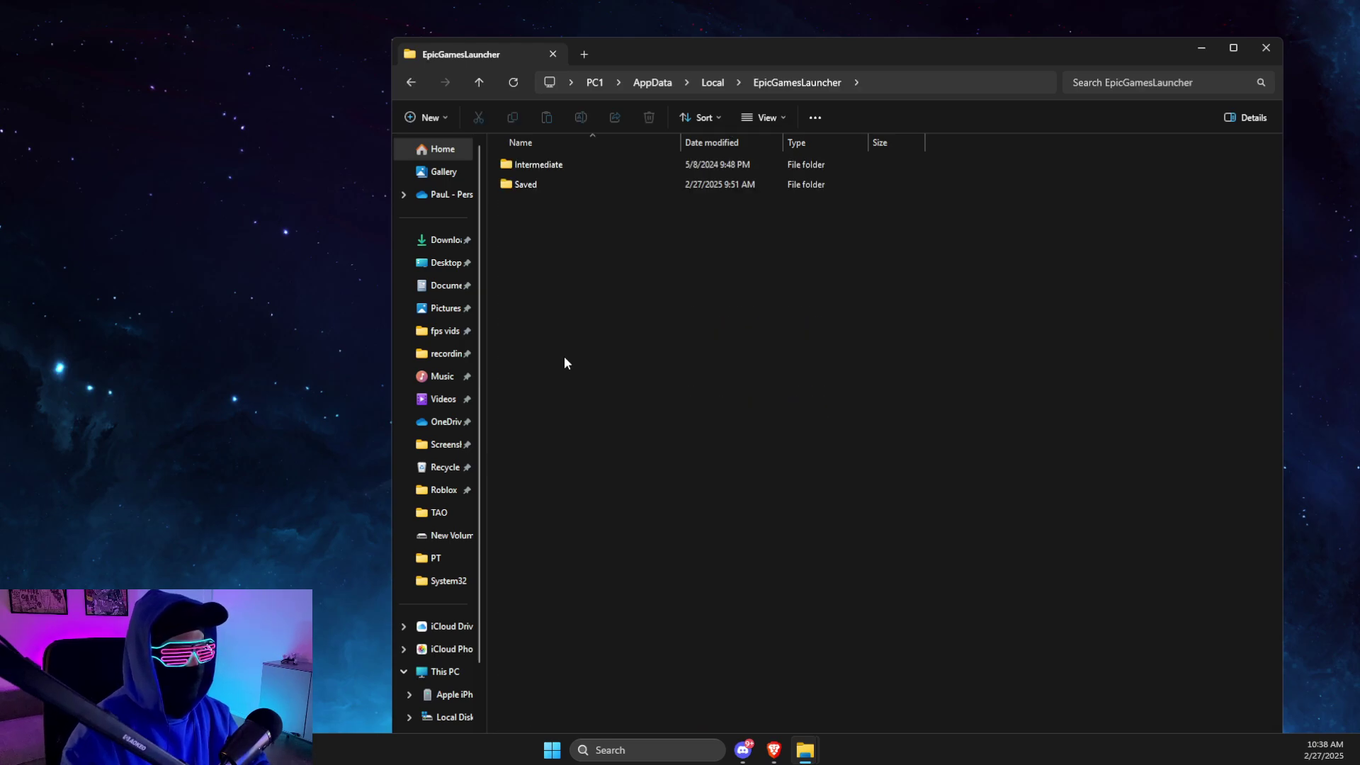
pyautogui.rightClick(524, 191)
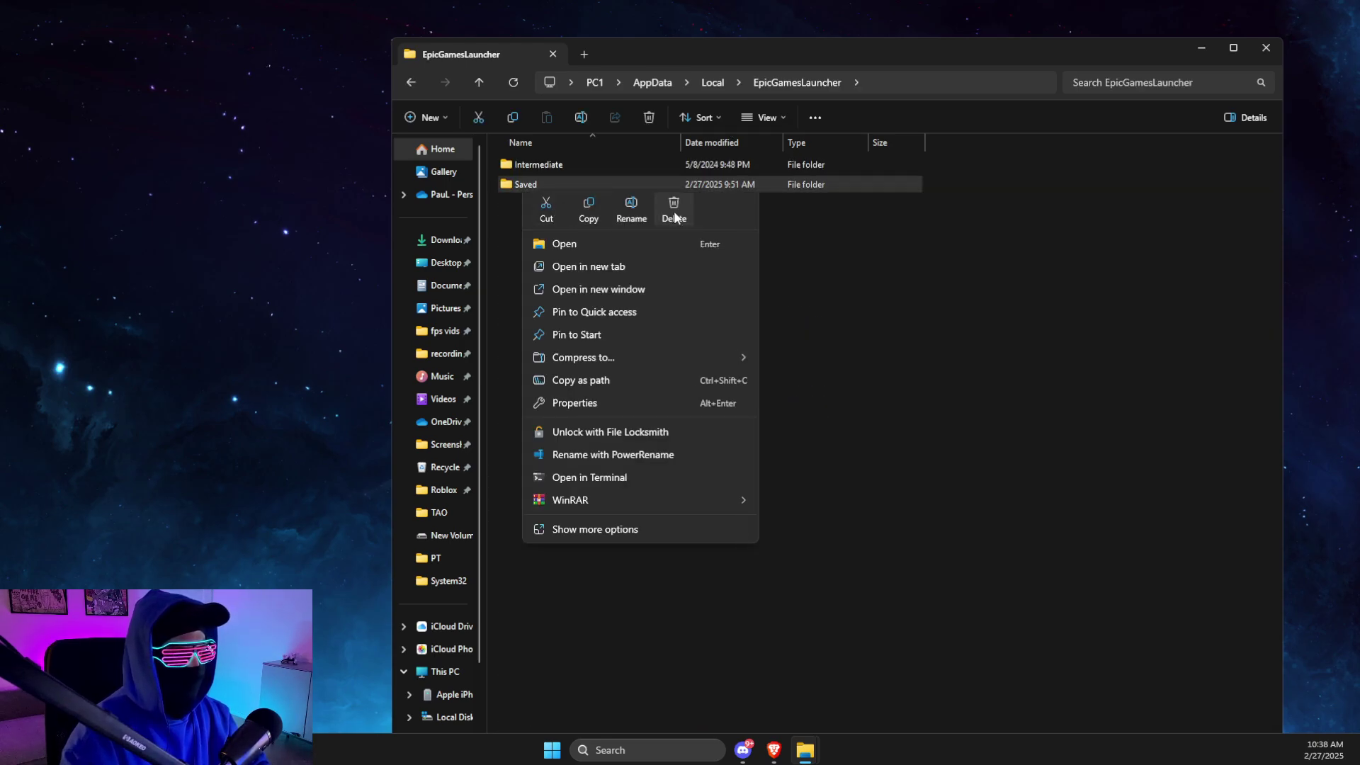
pyautogui.click(111, 286)
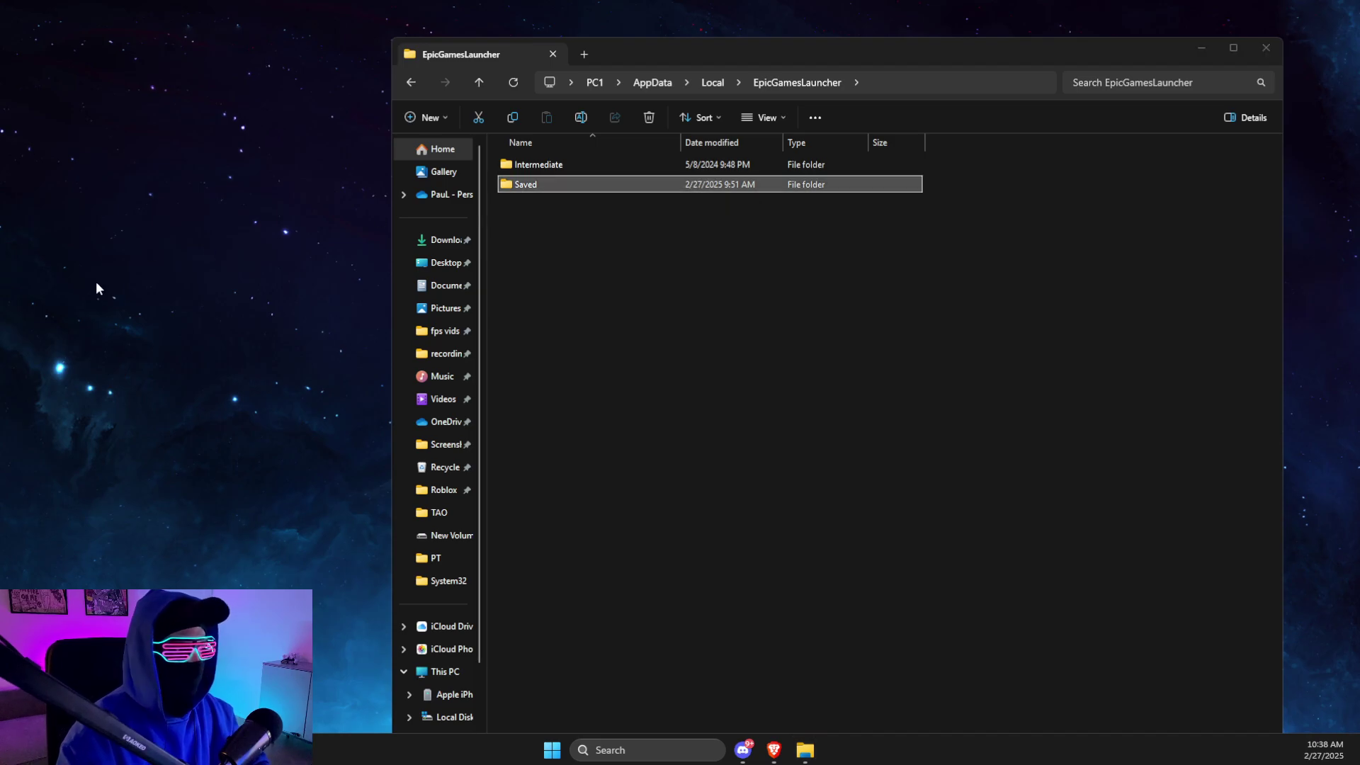